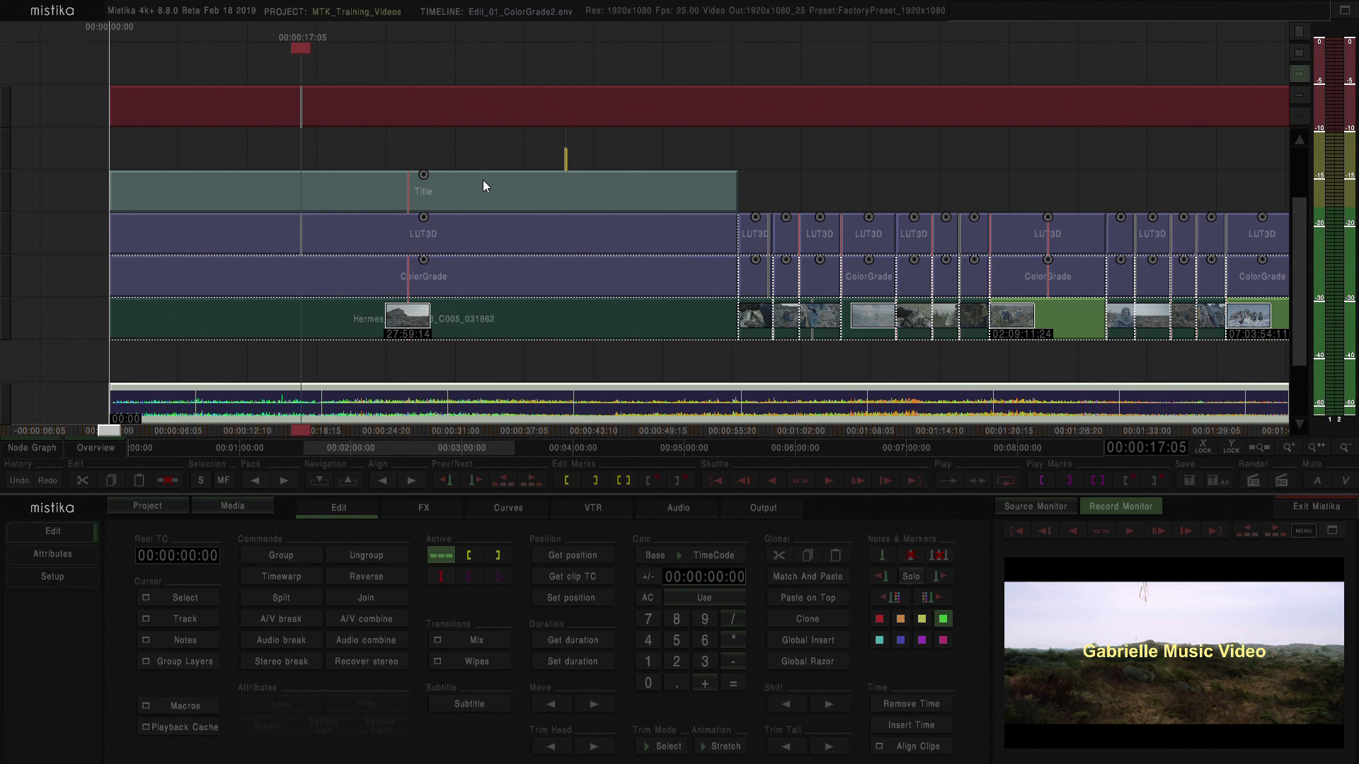
Move the Title effect from above the first shot's LUT3D to the empty track beneath the footage clip
left_click(341, 155)
left_click(312, 192)
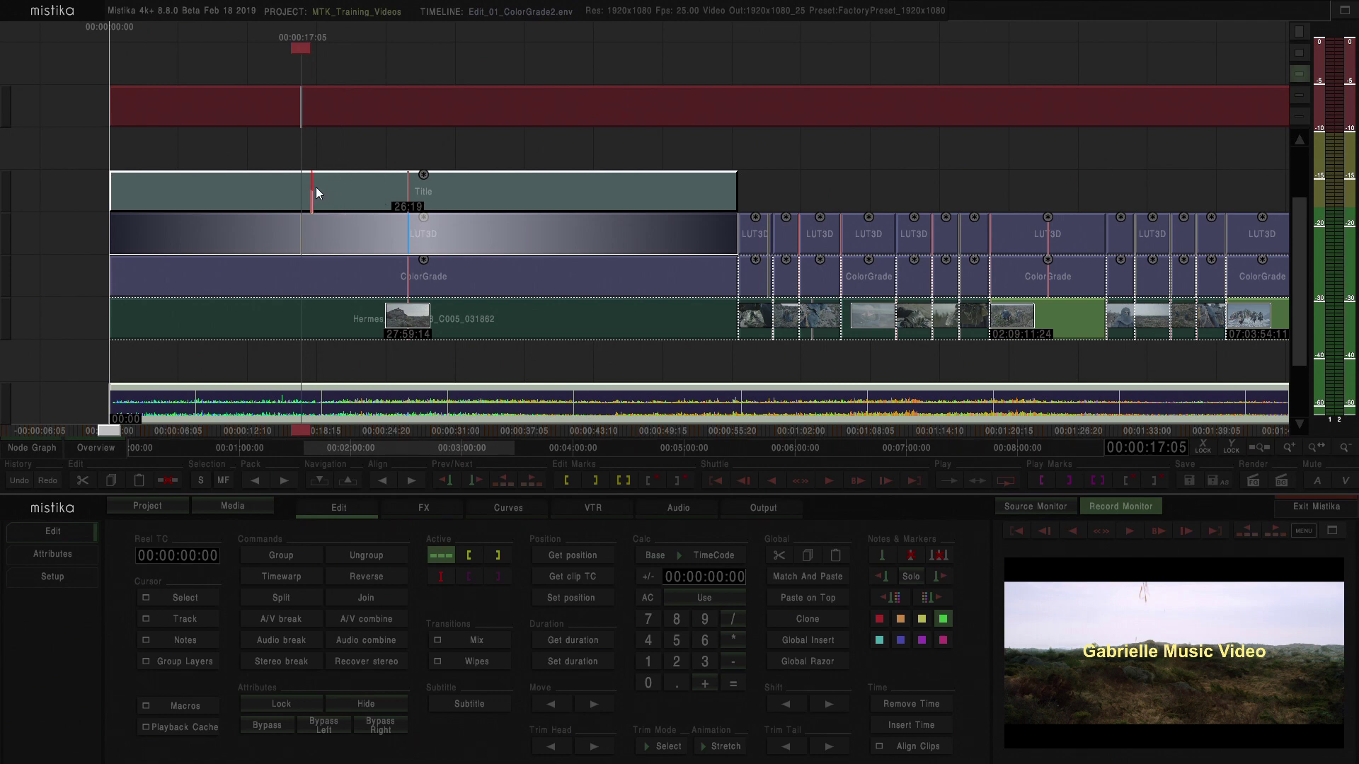
left_click(314, 187)
left_click_drag(337, 184, 344, 355)
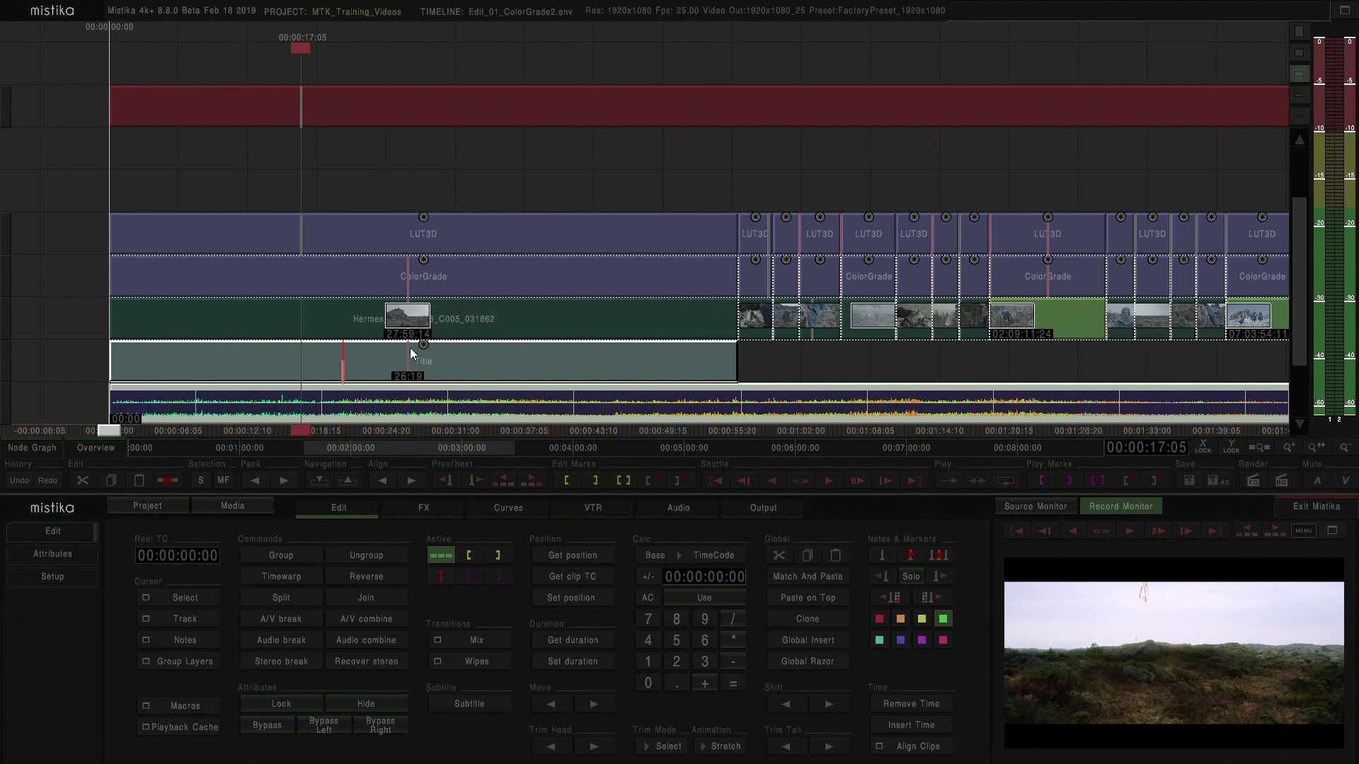
Apply a Comp3D effect over the first shot's LUT3D, ColorGrade, footage clip and Title
left_click(381, 189)
left_click_drag(346, 191, 403, 379)
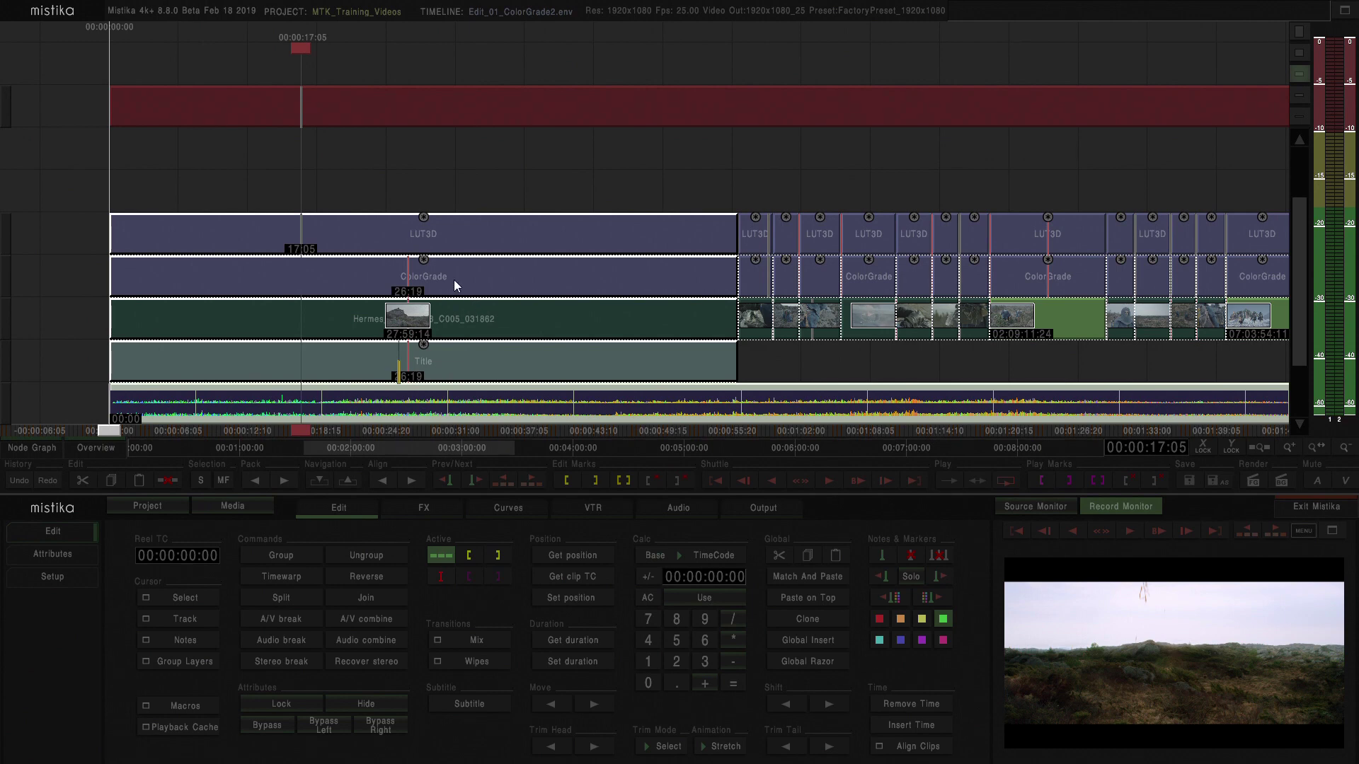
left_click(427, 511)
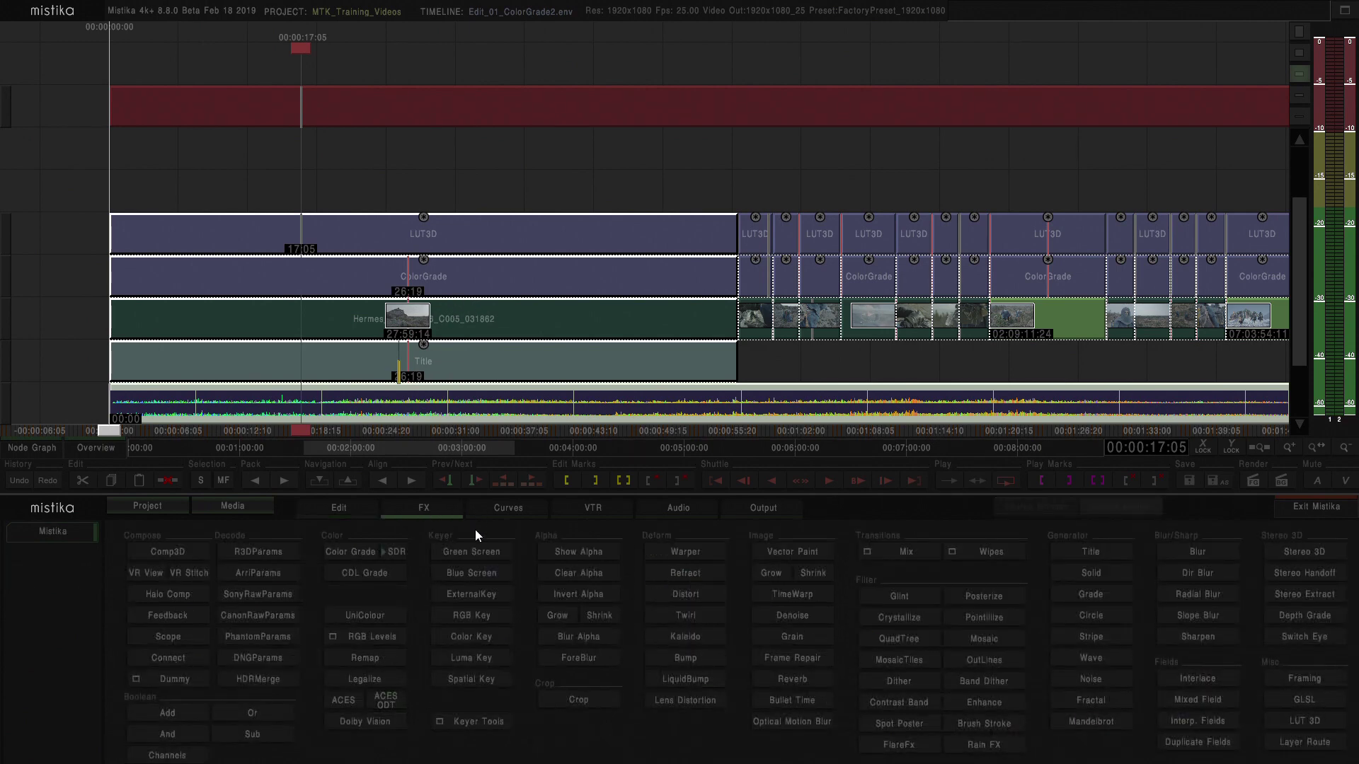
left_click(170, 550)
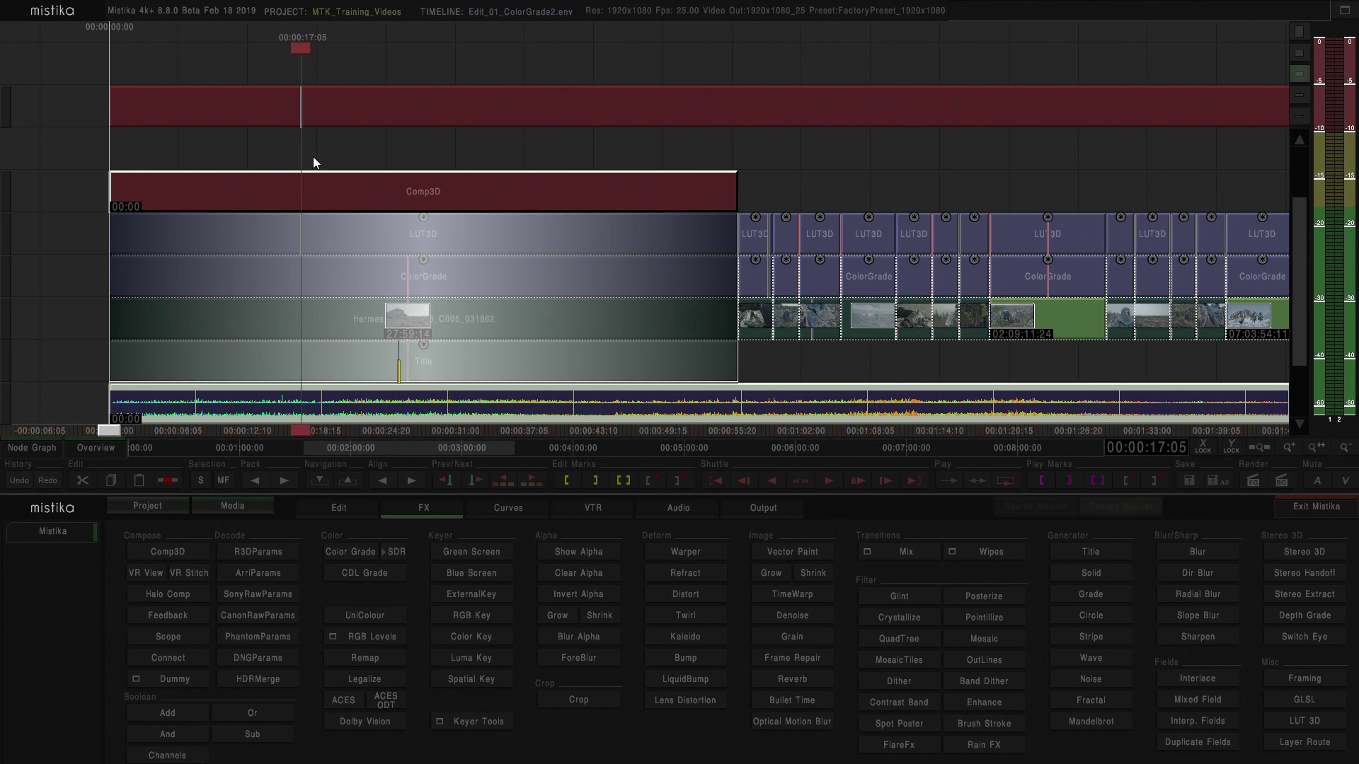
Open the full-length Framing effect's stack in the effects editor and inspect its Comp3D and Title nodes
left_click(311, 181)
left_click(318, 133)
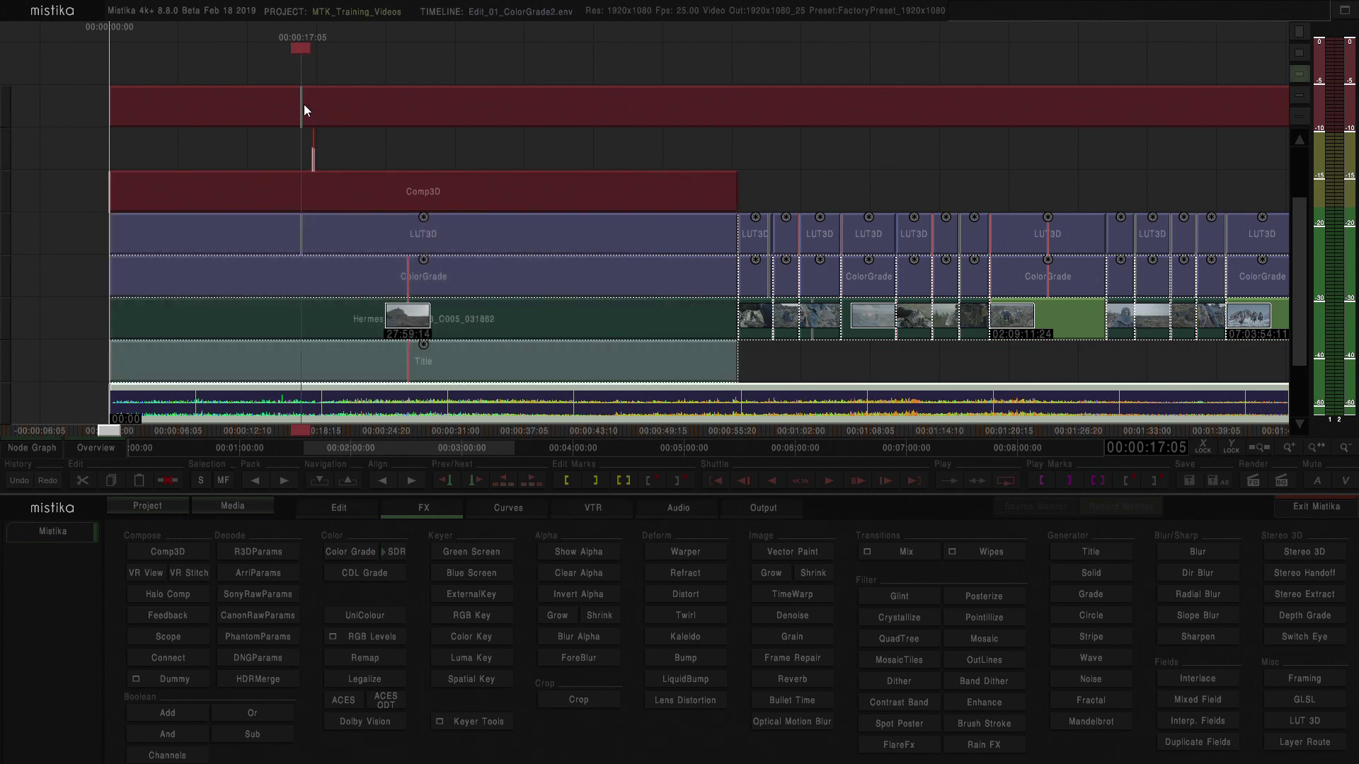
left_click(305, 110)
double_click(303, 105)
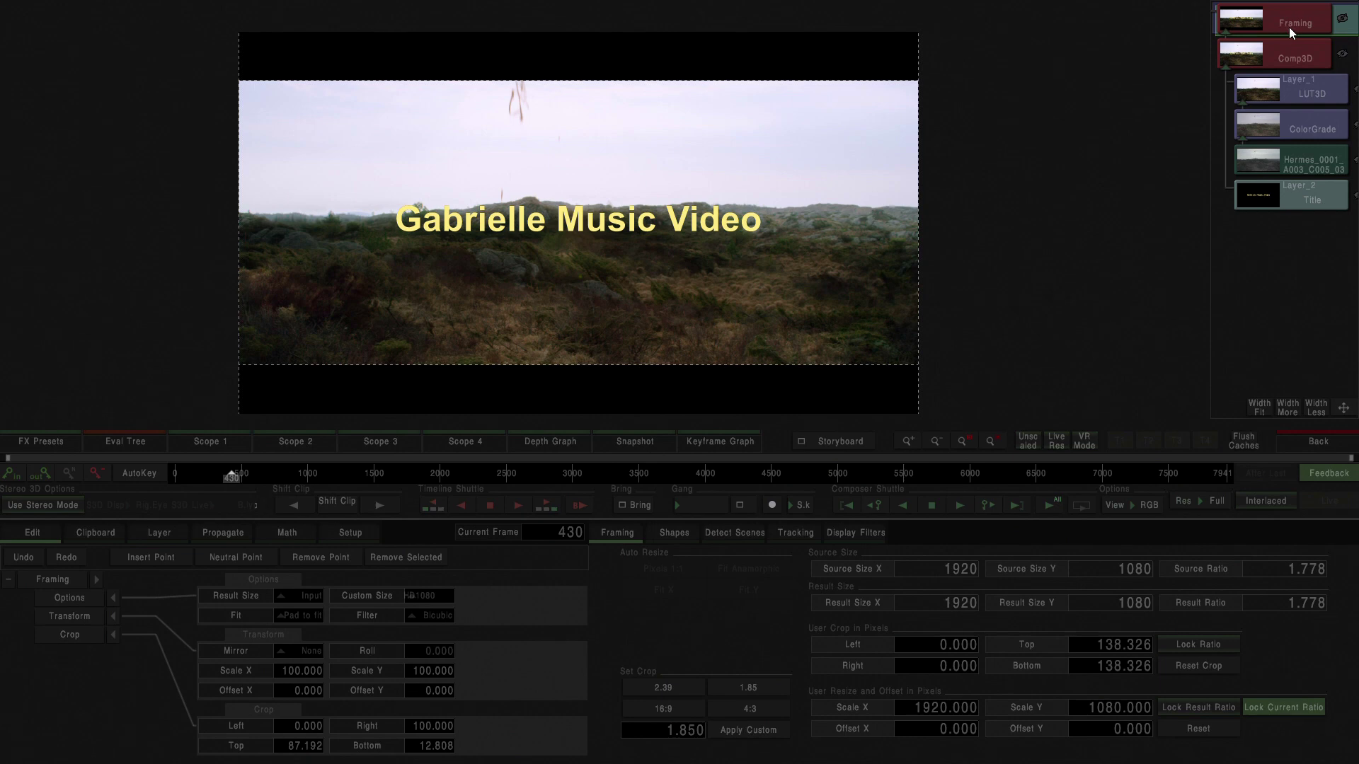
left_click(1285, 53)
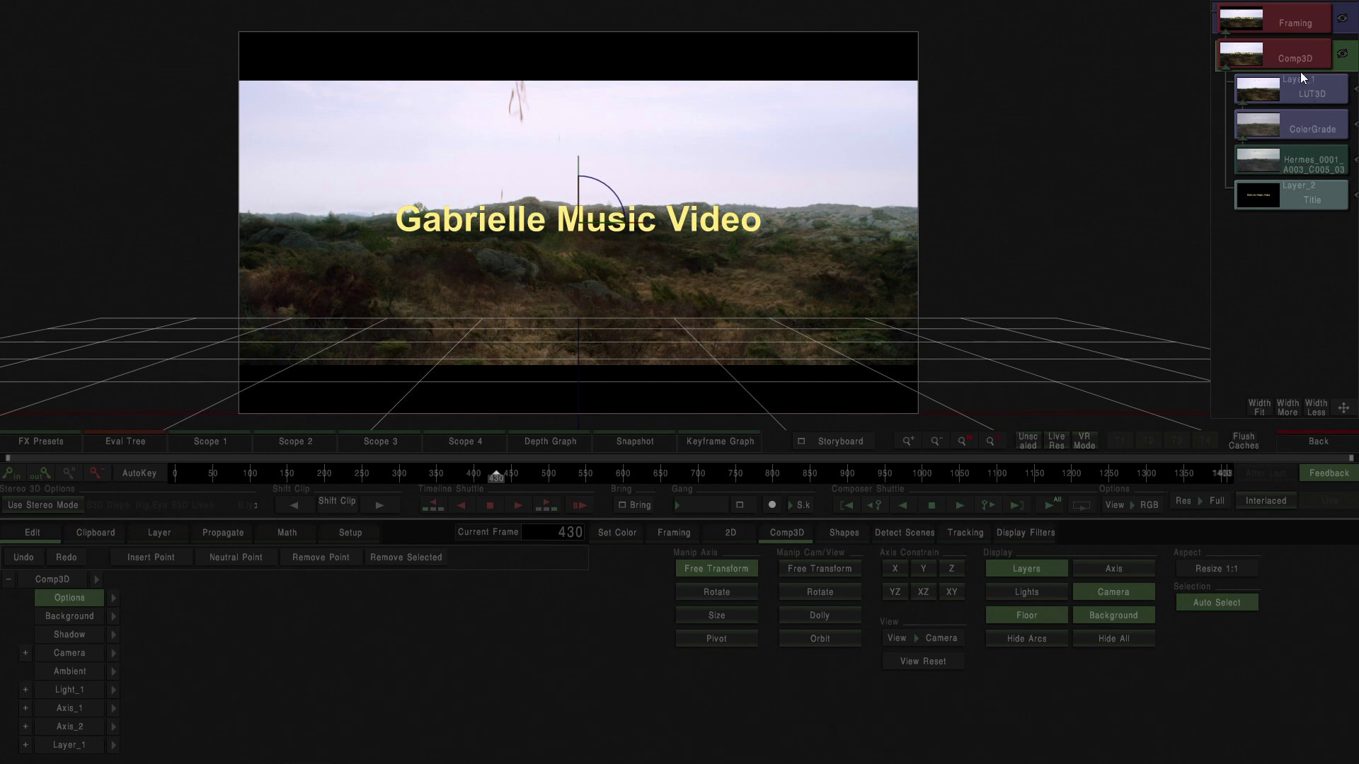
left_click(1300, 190)
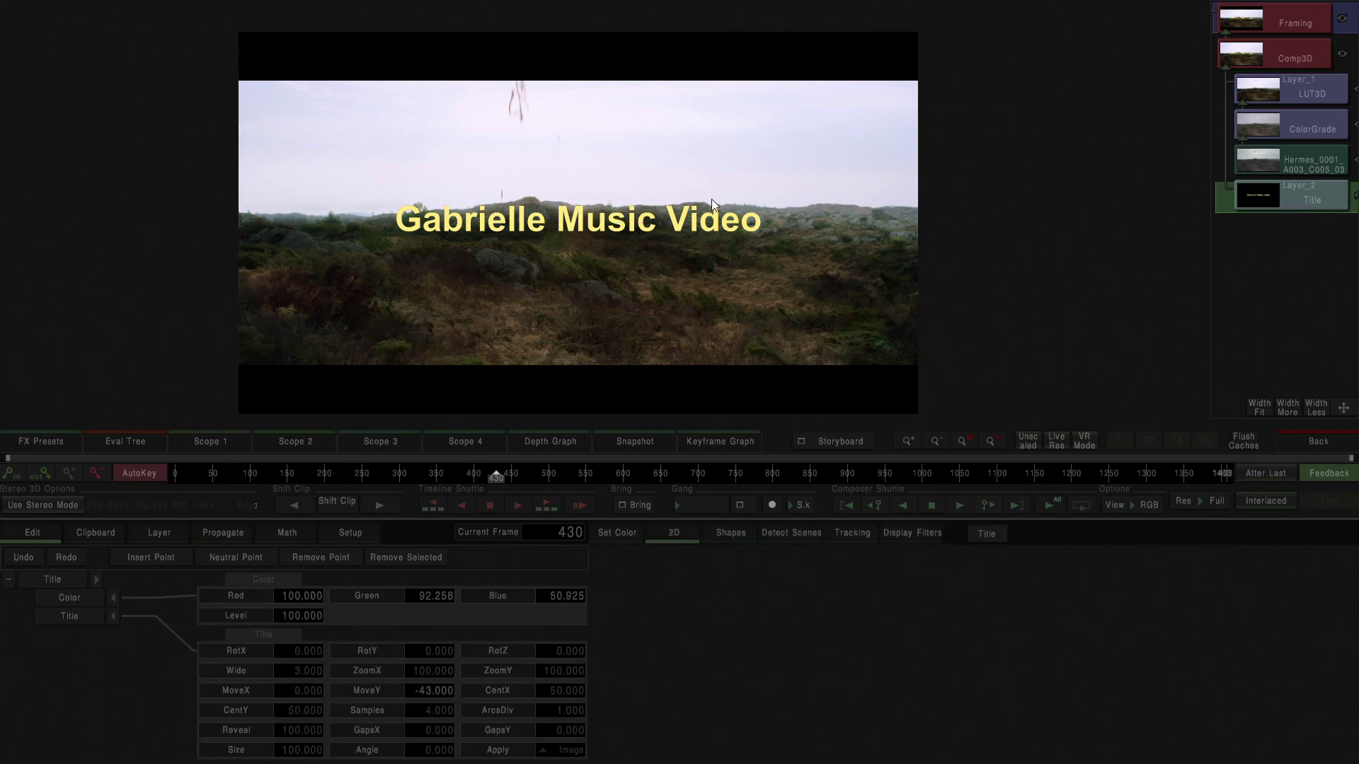
Set the Comp3D node's background to Input 1
left_click(1290, 53)
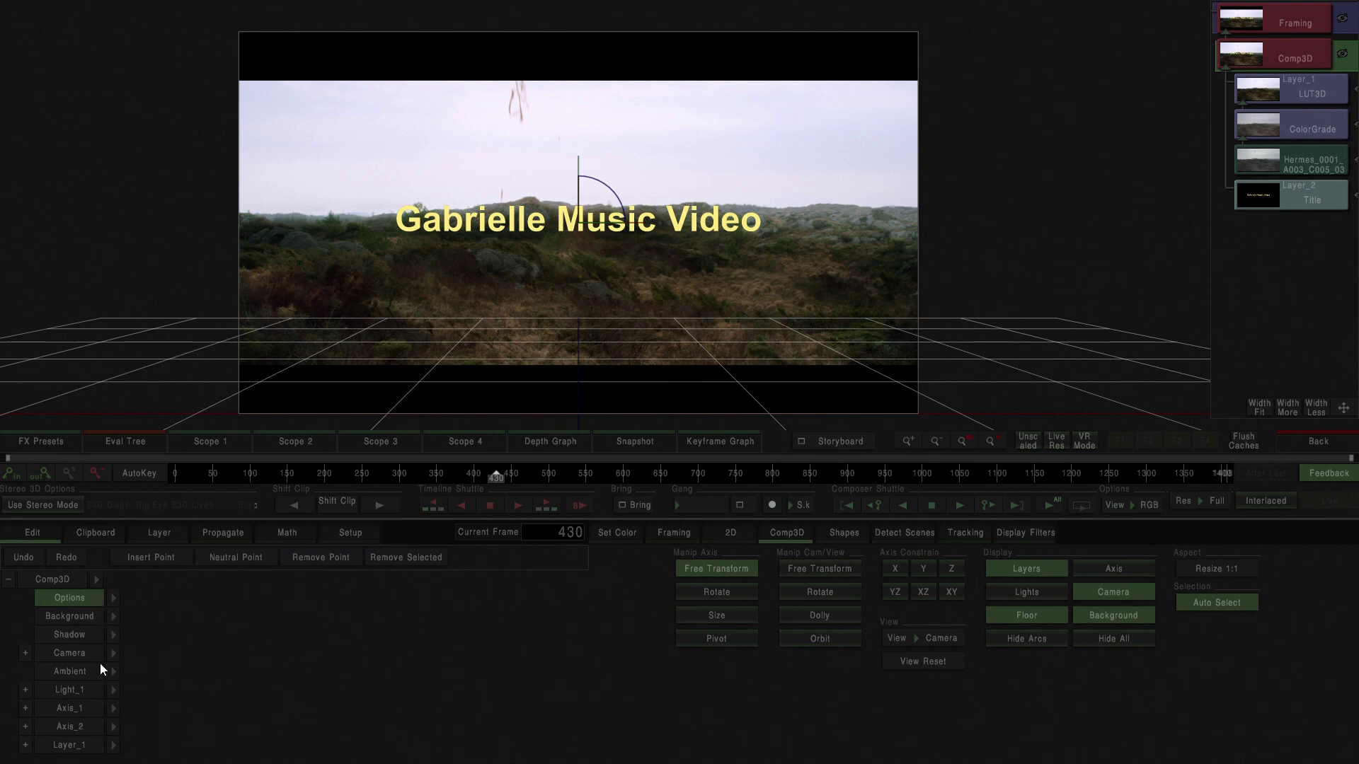
left_click(85, 618)
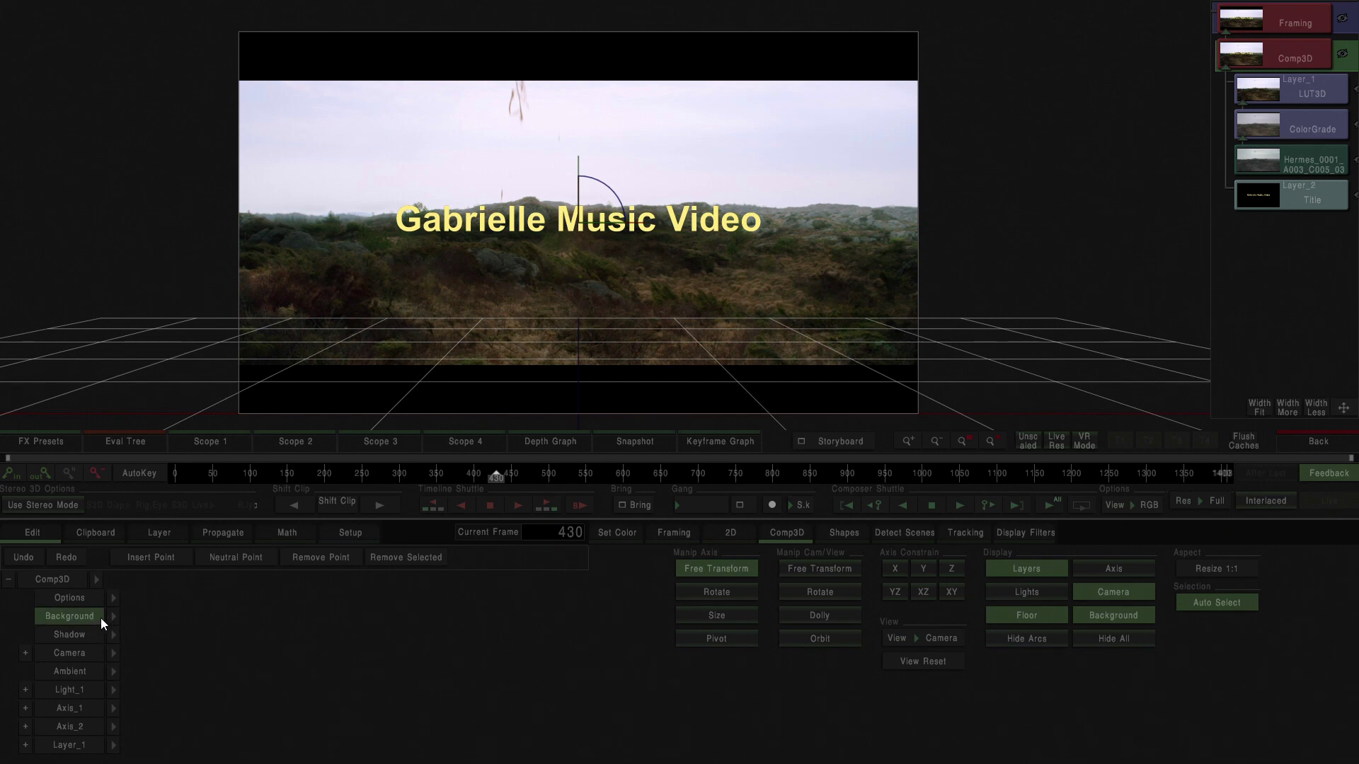
left_click(114, 617)
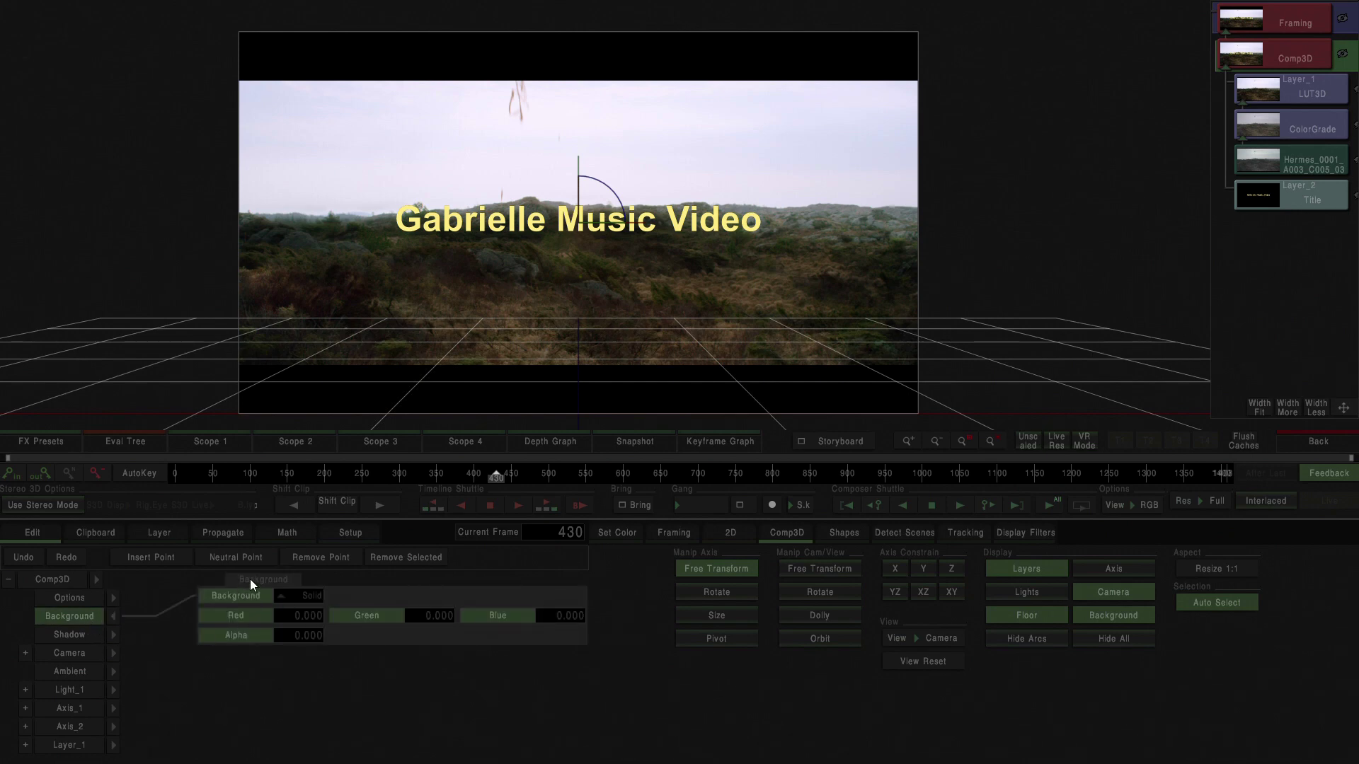
left_click(311, 596)
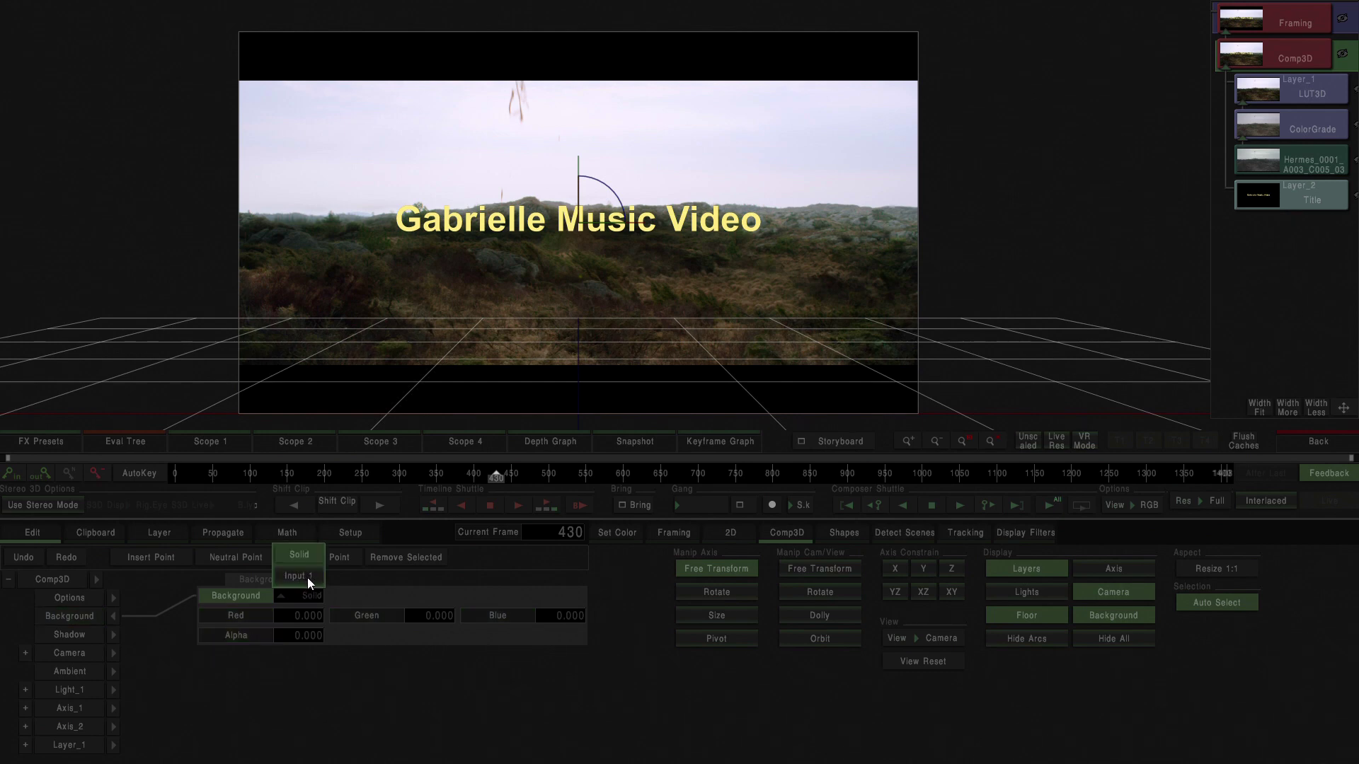
left_click(298, 585)
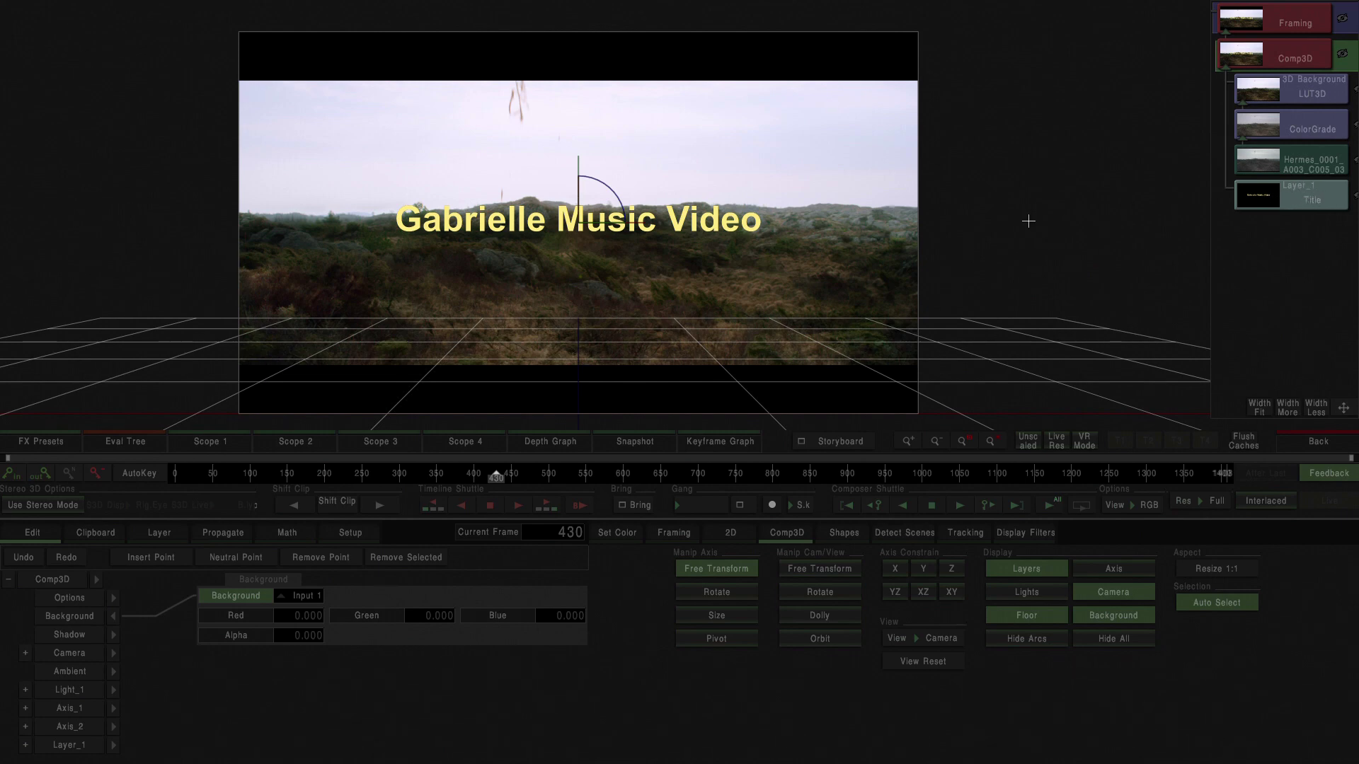
left_click(113, 616)
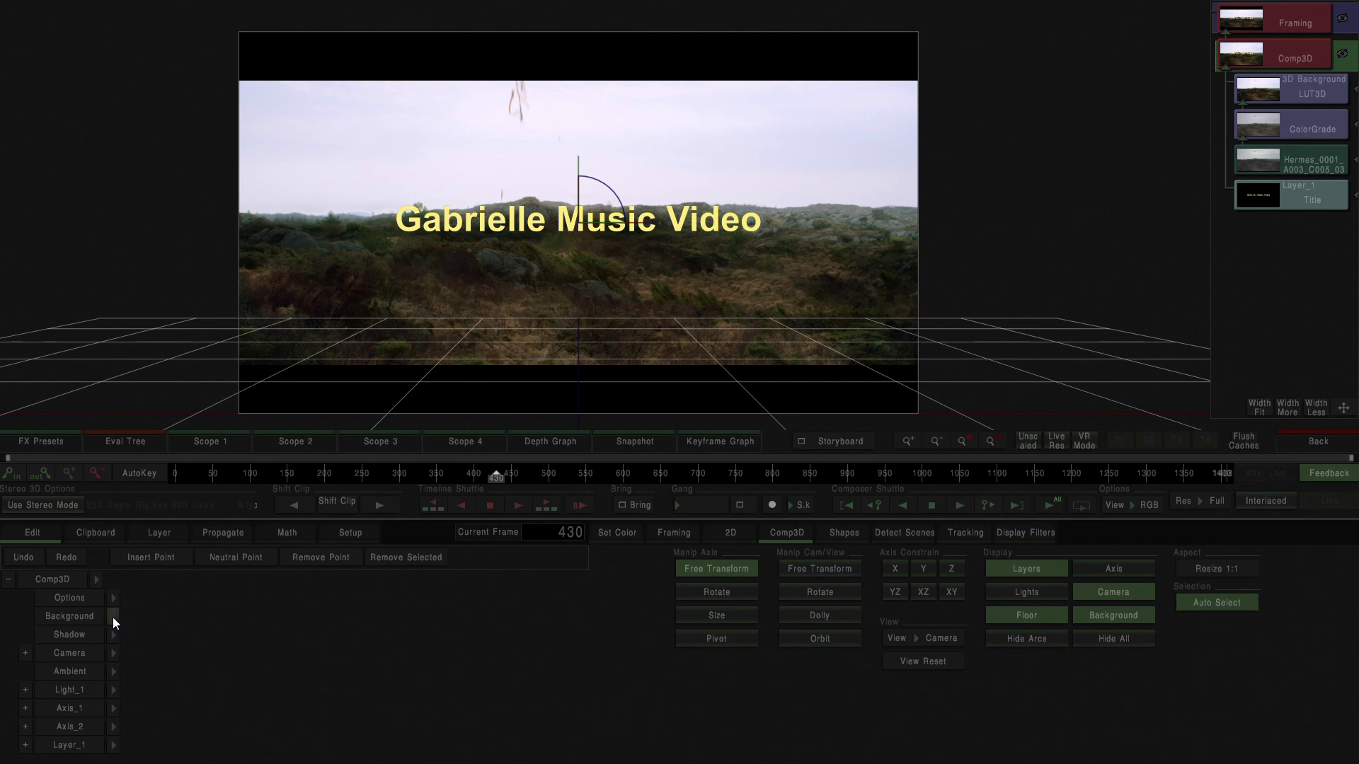
Try lowering the title layer's Position Y to about -4 in the Comp3D, and reset it
left_click(113, 746)
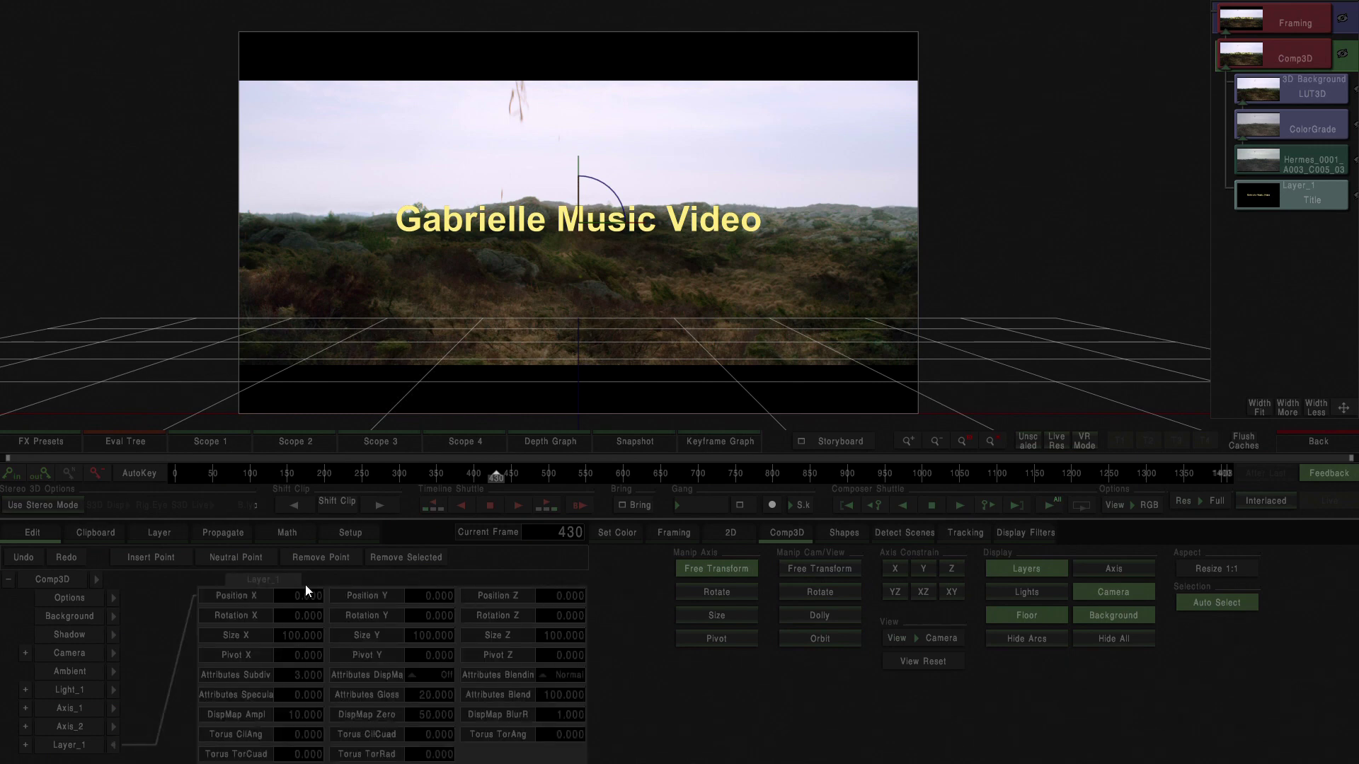
left_click_drag(446, 592, 384, 600)
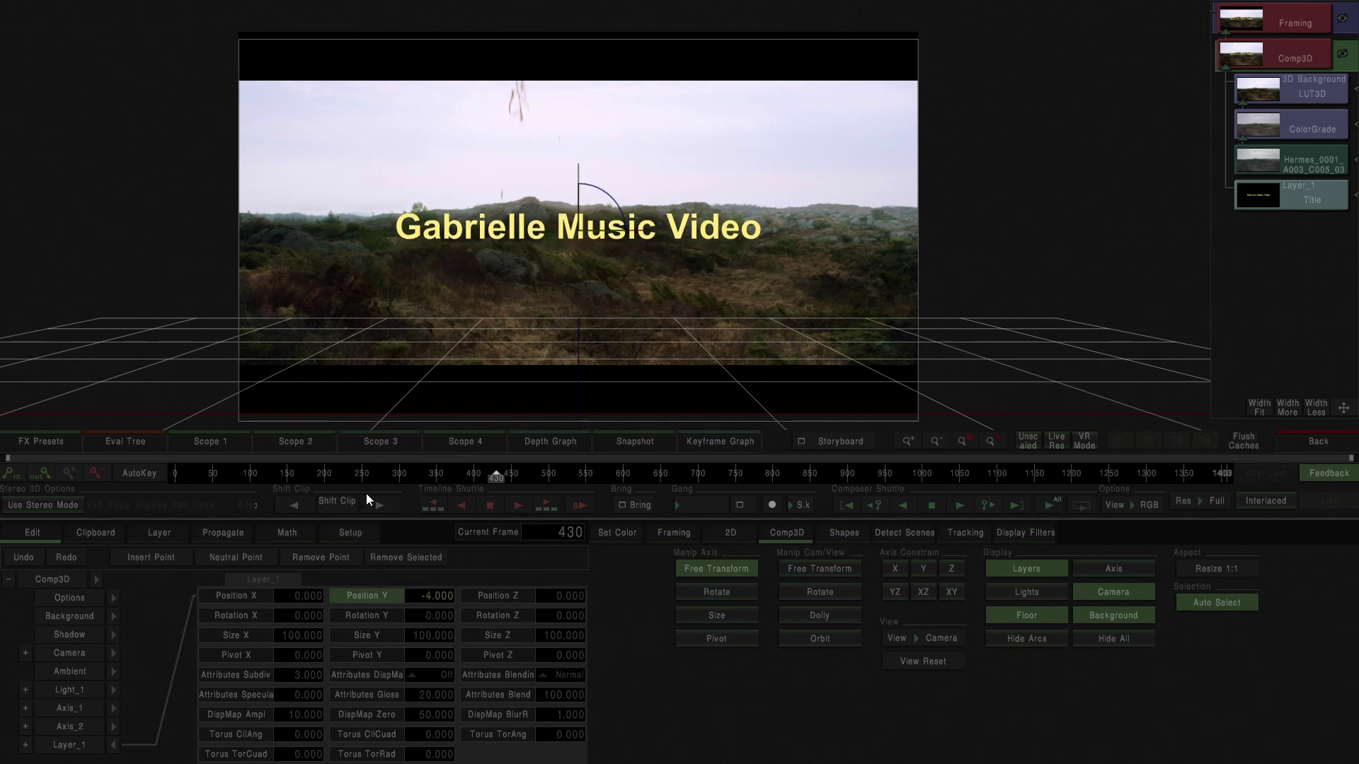
left_click(381, 597)
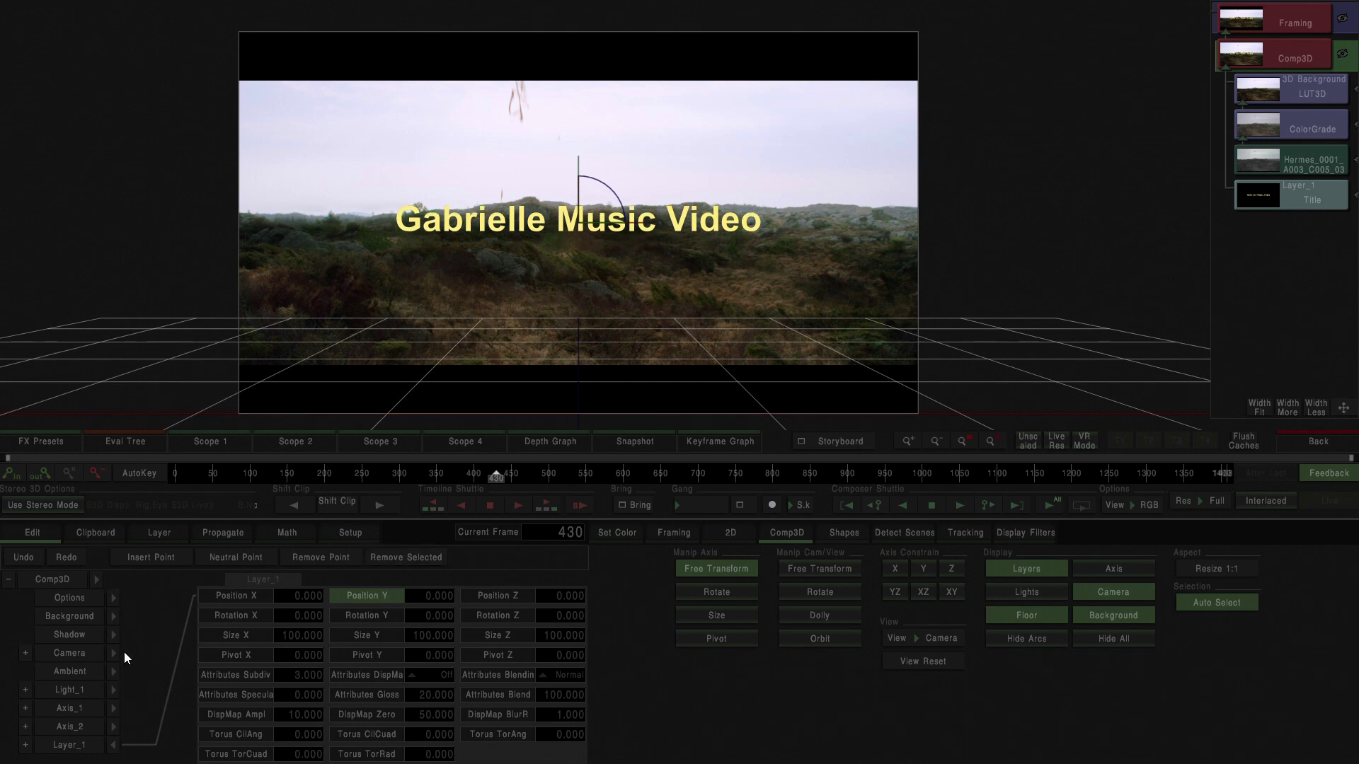
left_click(116, 744)
Set the Comp3D shadow's intensity to 80
left_click(95, 639)
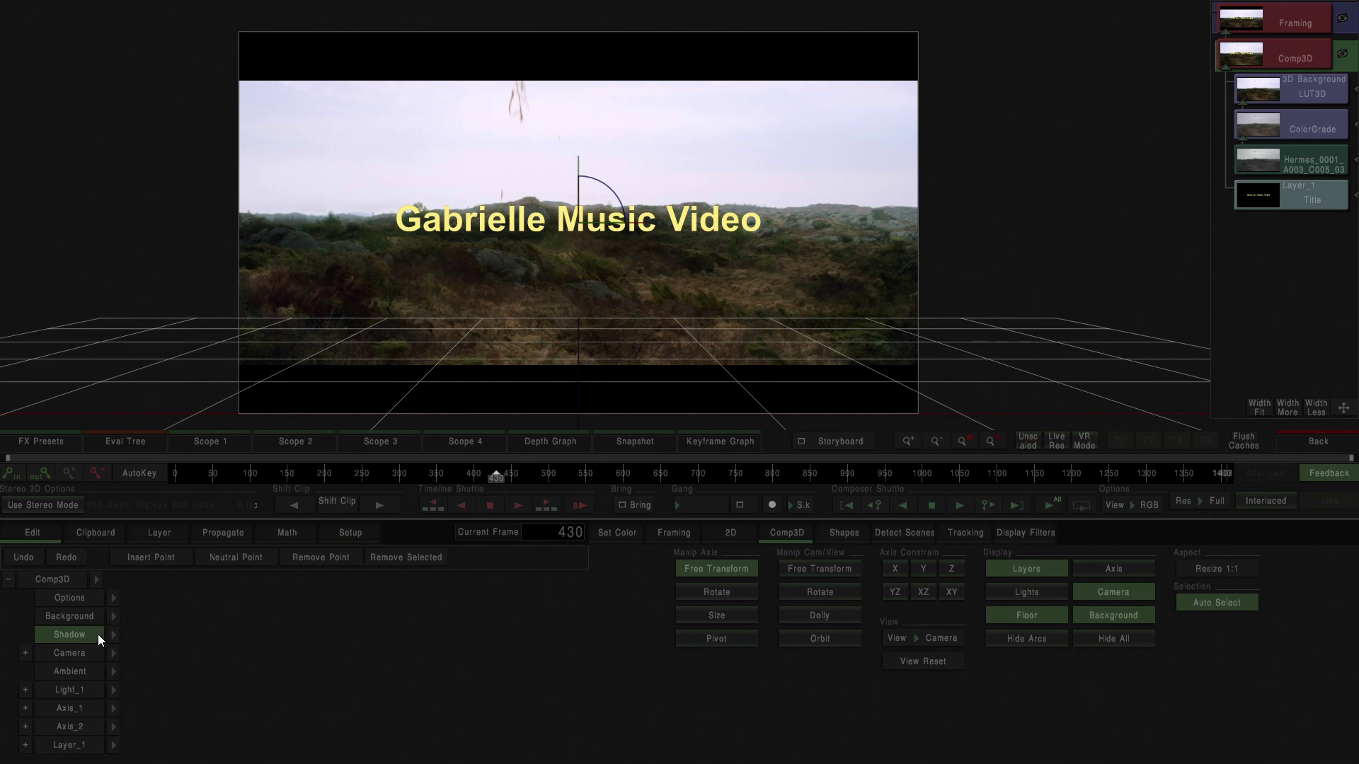
left_click(114, 636)
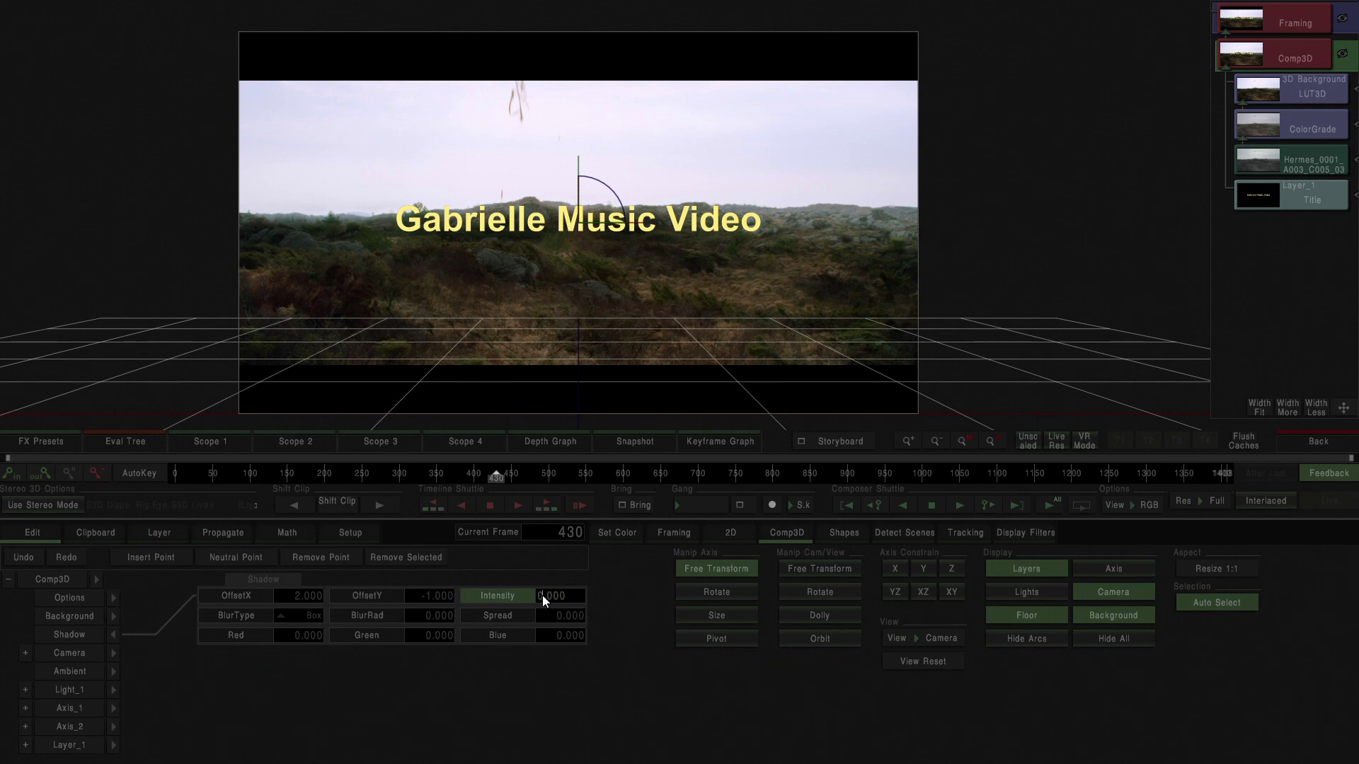
left_click_drag(543, 596, 543, 574)
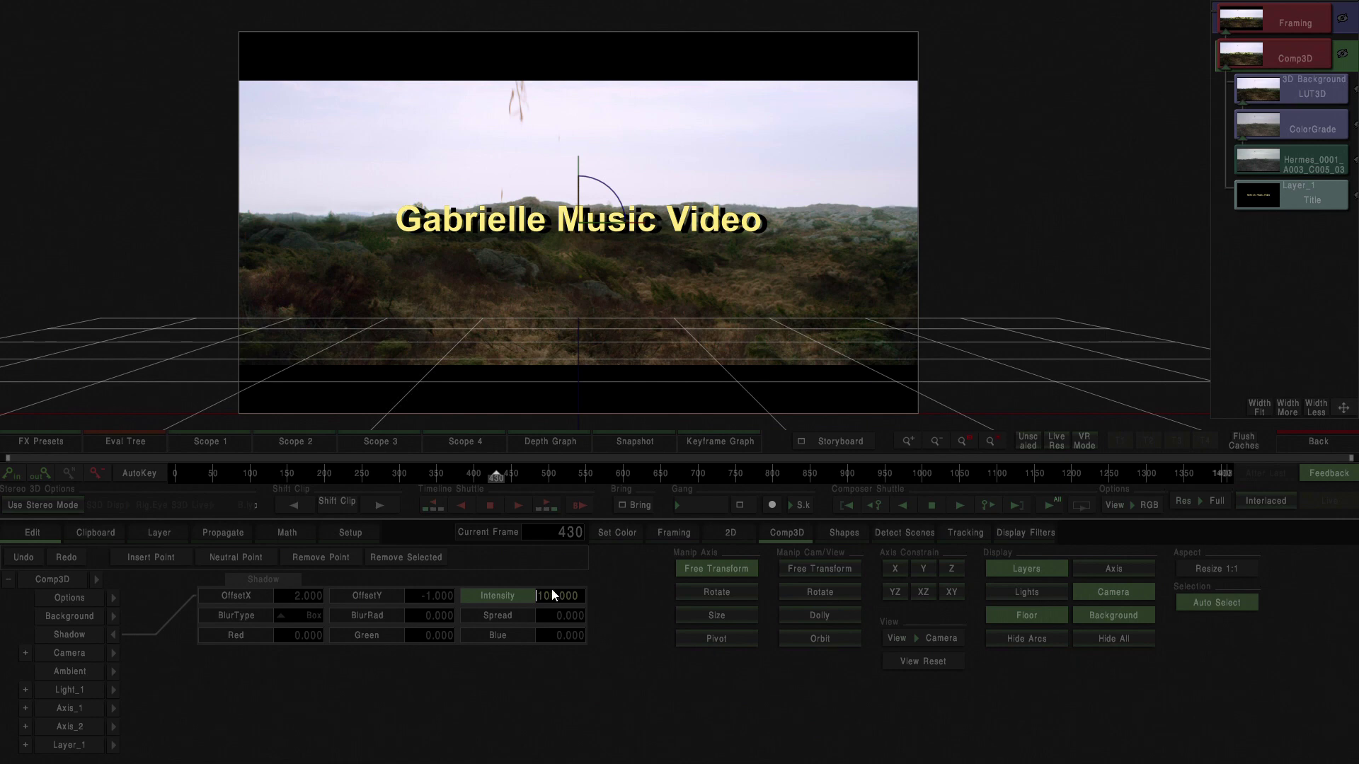
double_click(549, 596)
type("80")
key("Return")
Examine the title's shadow close up against the brighter footage around frame 605
scroll(607, 318, "up", 5)
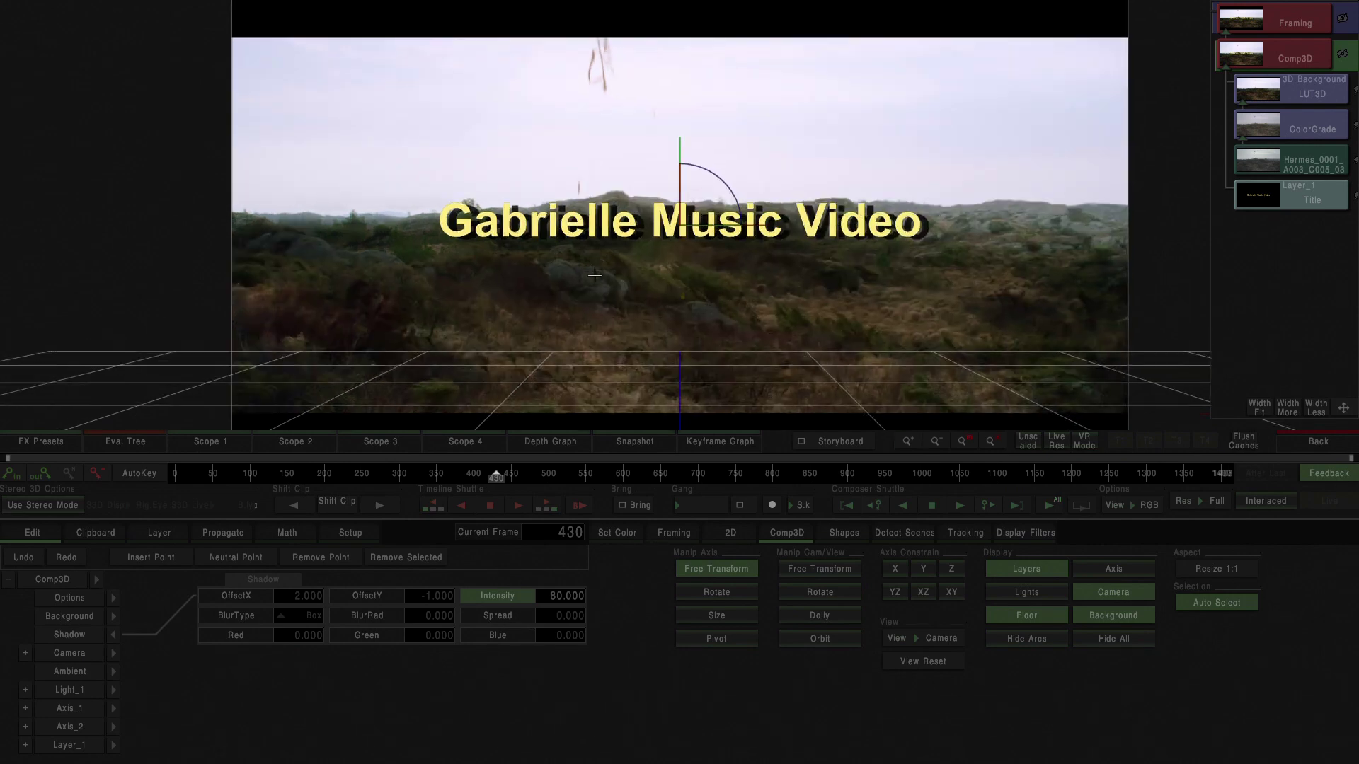
left_click_drag(608, 318, 627, 232)
scroll(629, 246, "down", 1)
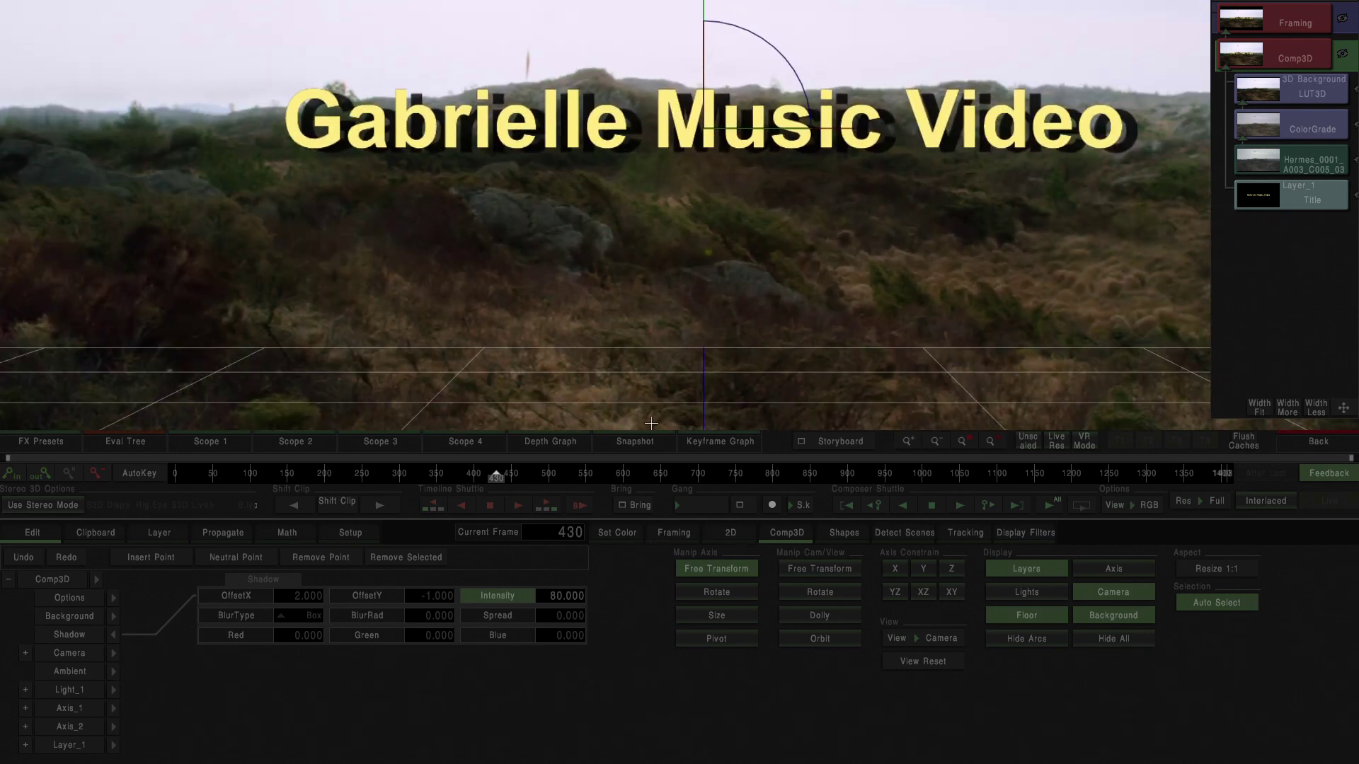
left_click_drag(496, 477, 636, 478)
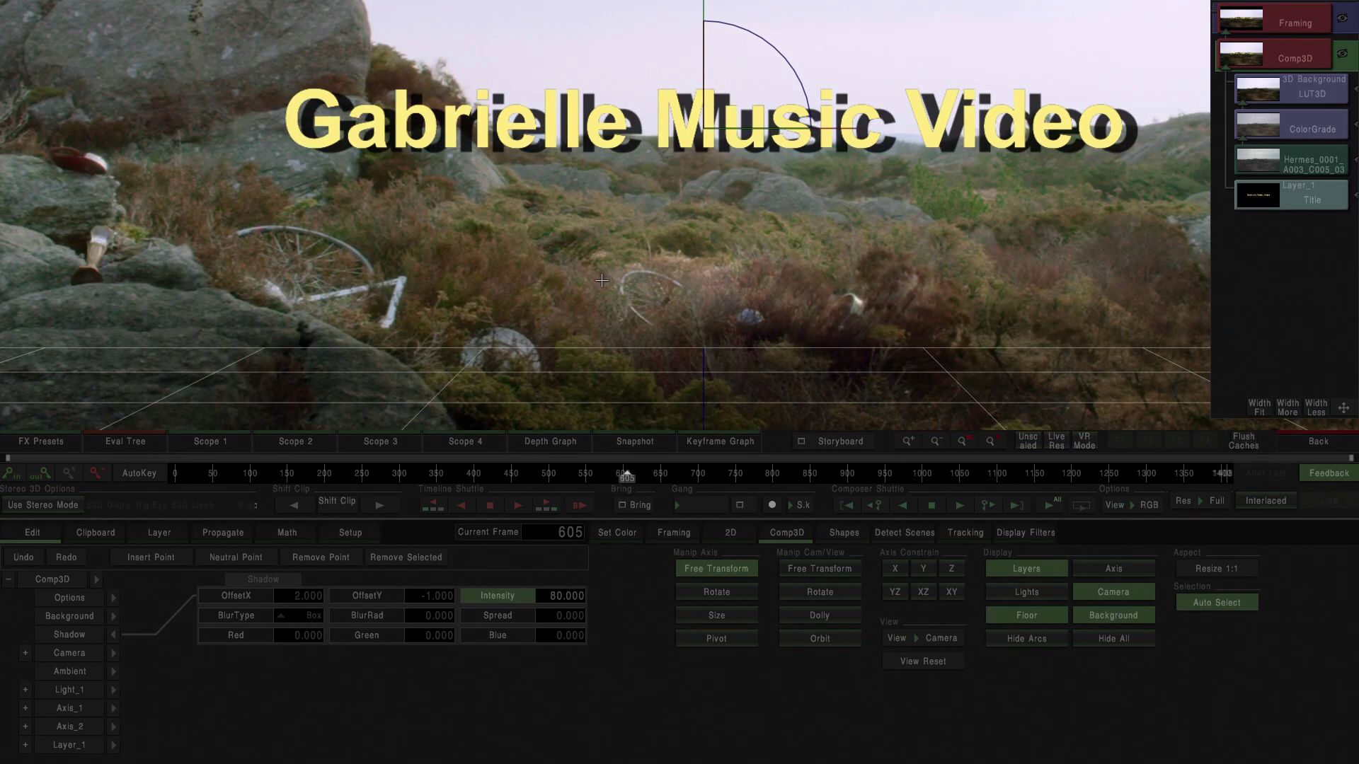
scroll(618, 236, "down", 1)
scroll(610, 244, "down", 1)
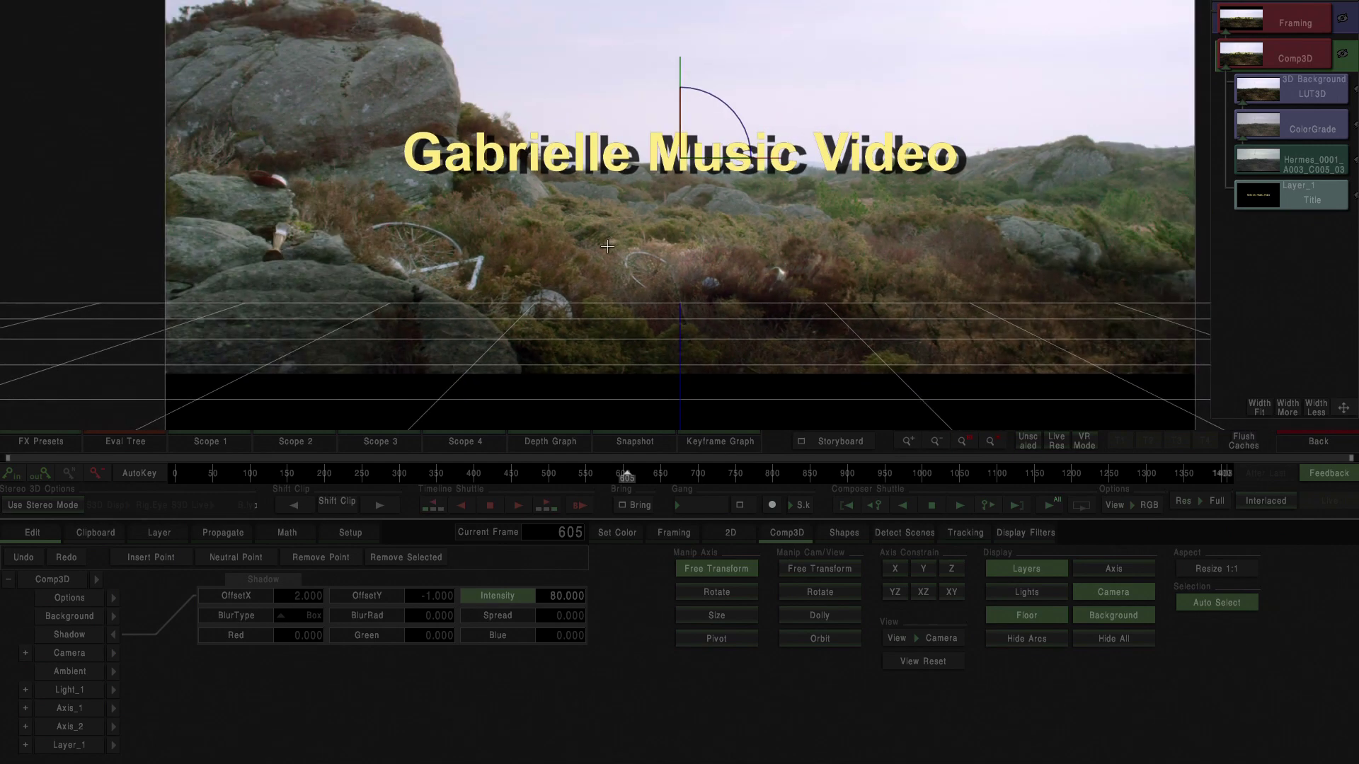
scroll(587, 290, "up", 1)
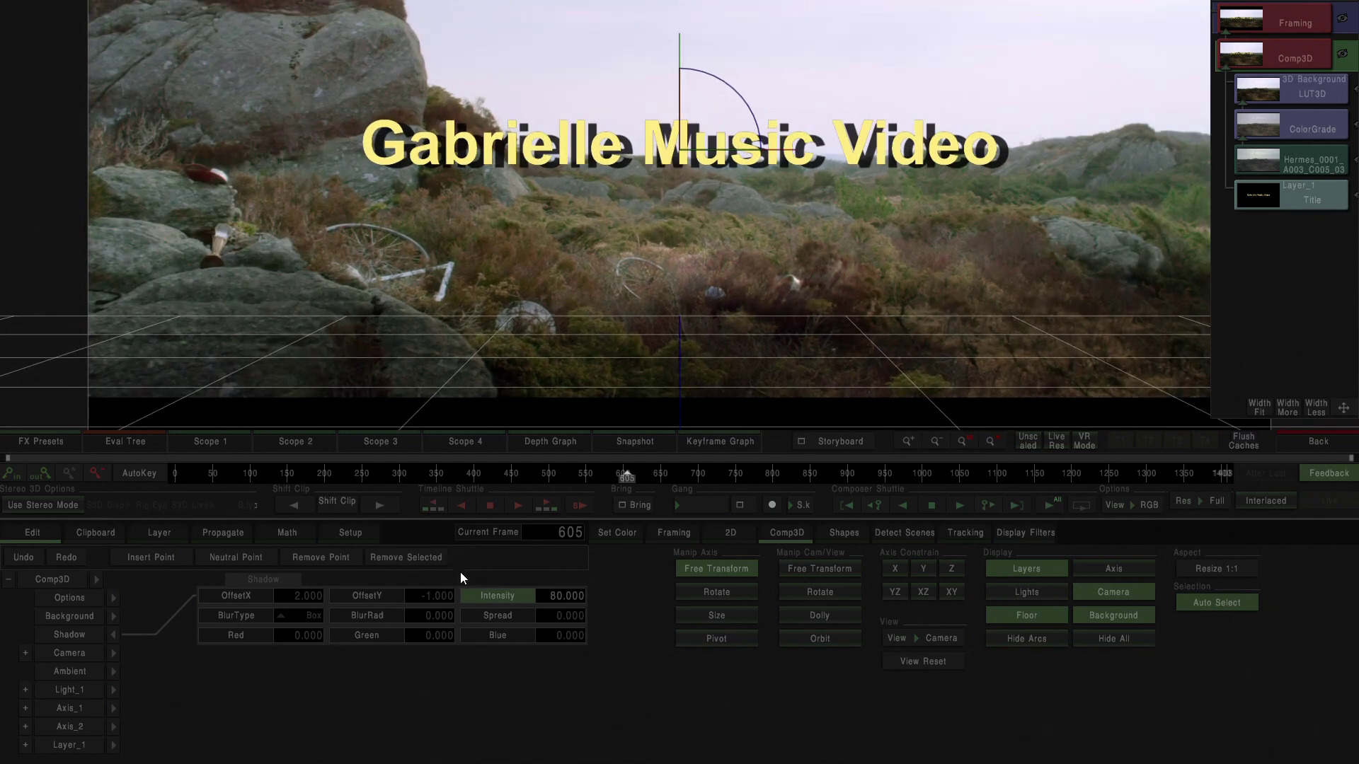
Set the title shadow's OffsetX to 0.6 and OffsetY to -1
left_click(283, 596)
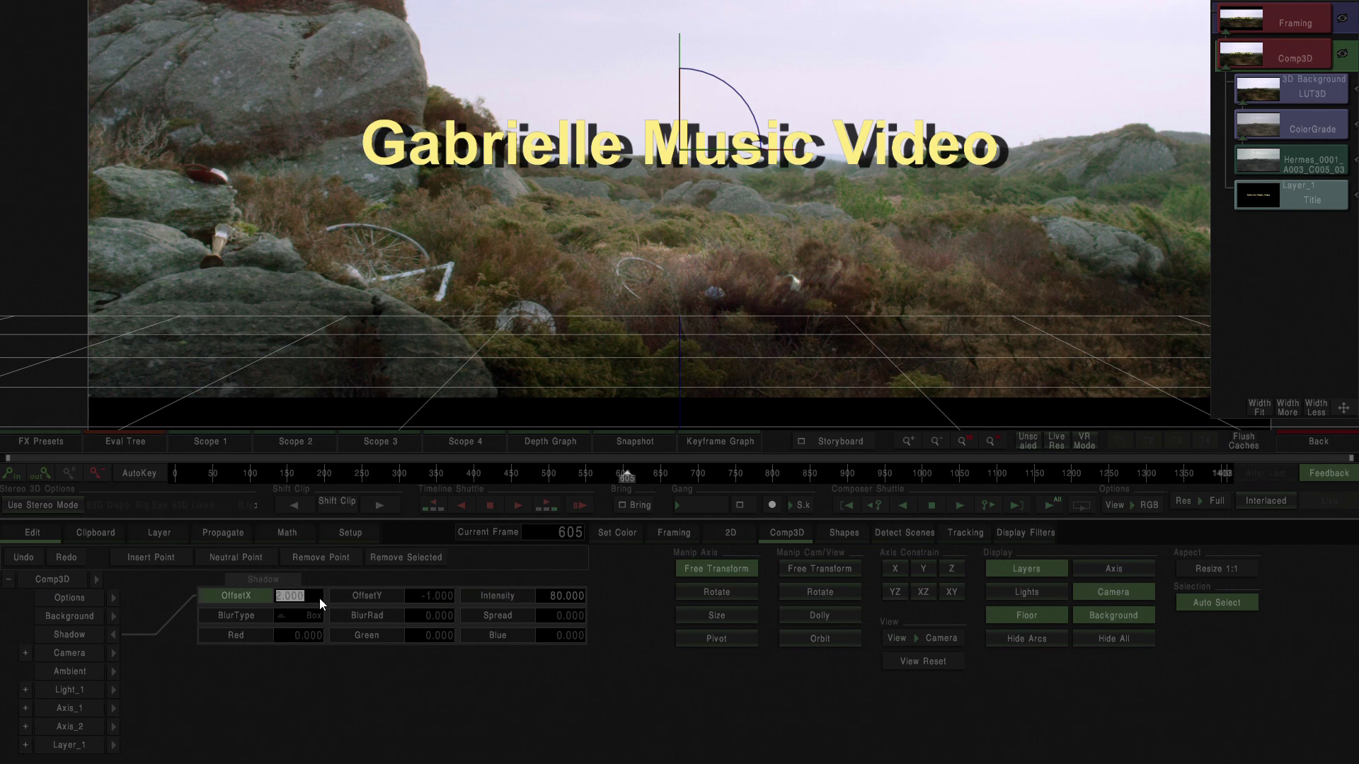
left_click(380, 595)
left_click(283, 598)
left_click_drag(316, 600, 322, 664)
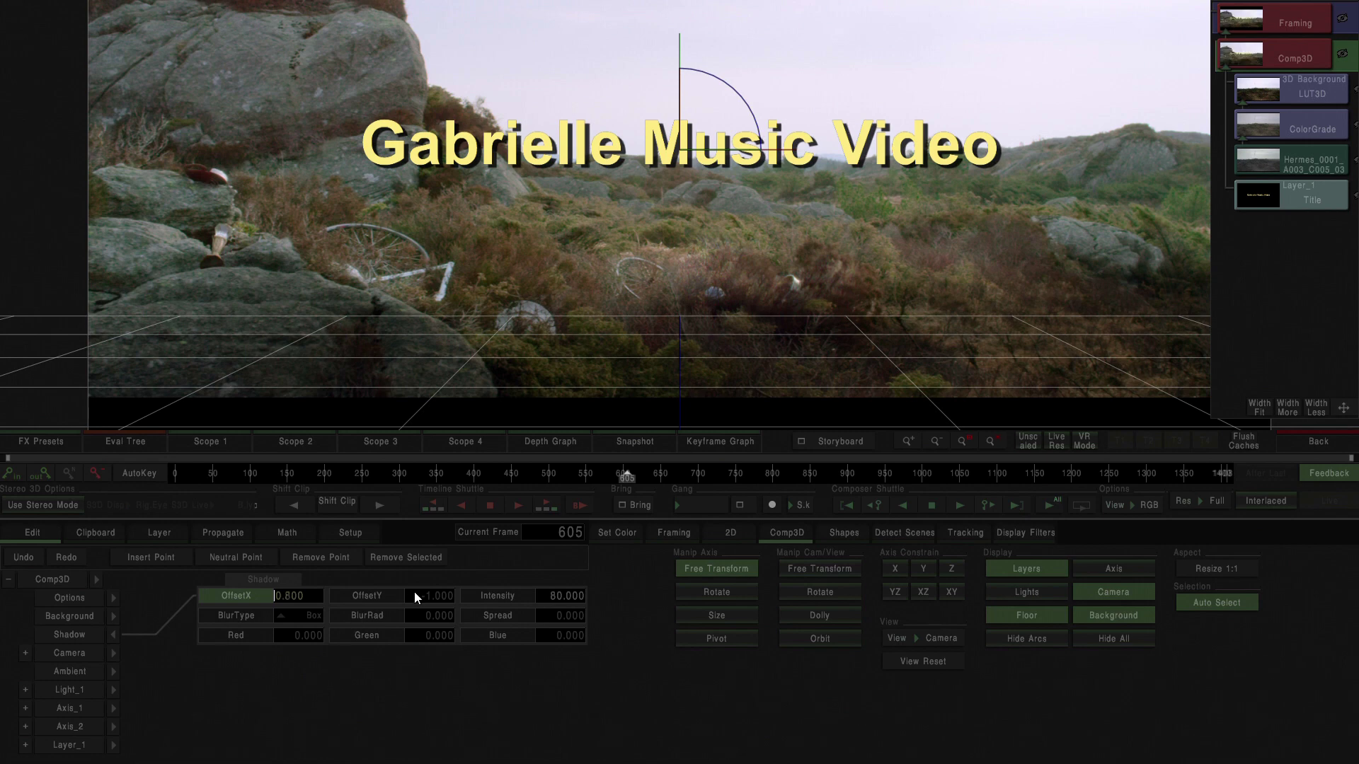
left_click_drag(414, 596, 410, 617)
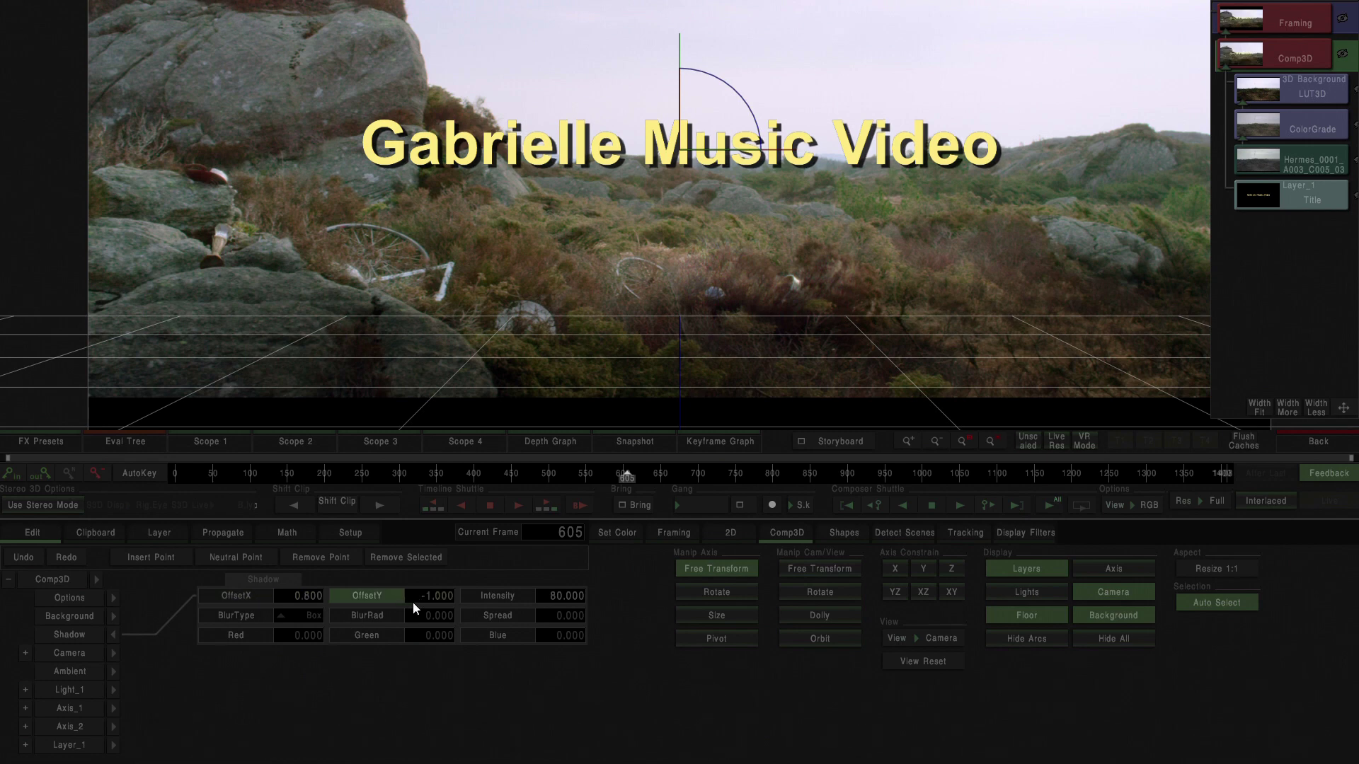
left_click_drag(308, 595, 289, 596)
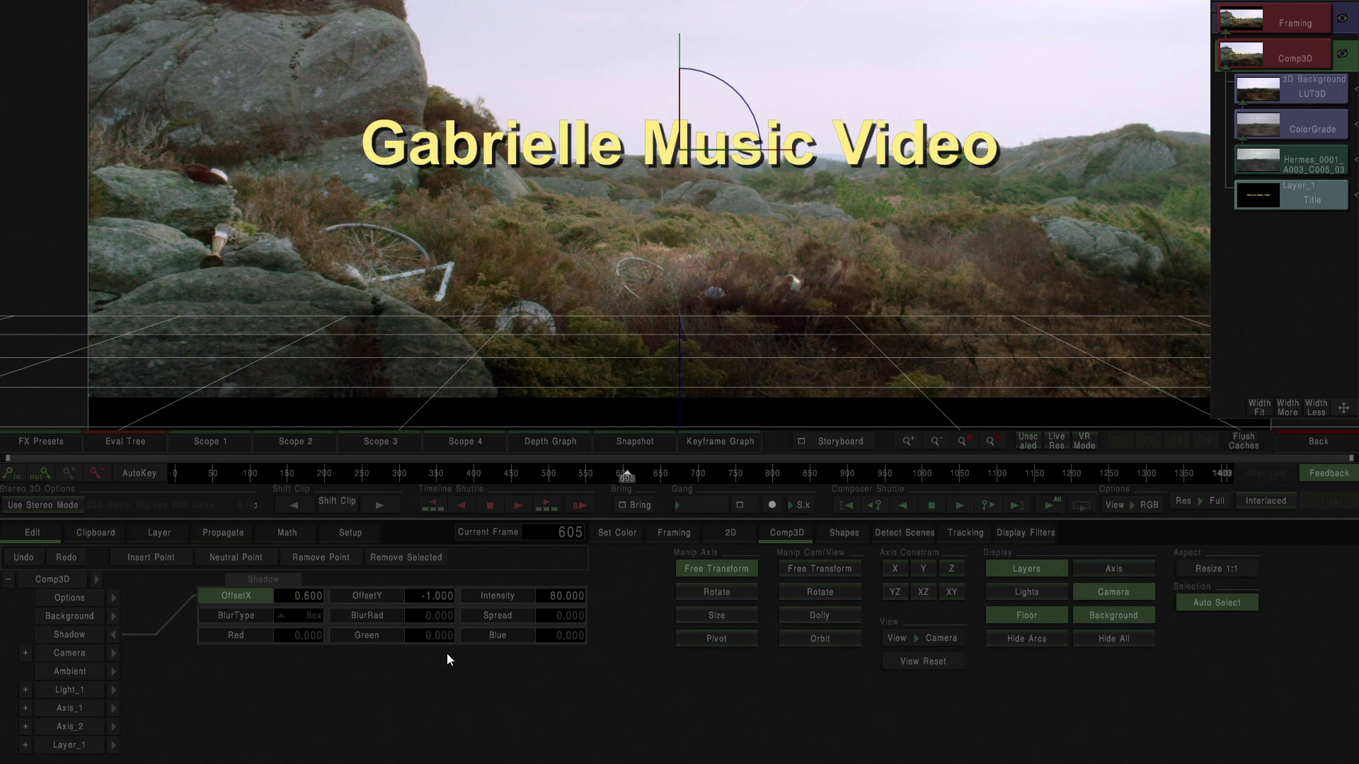
Look through the shadow's blur types, try a blur radius of 5, and reset the radius
left_click(255, 614)
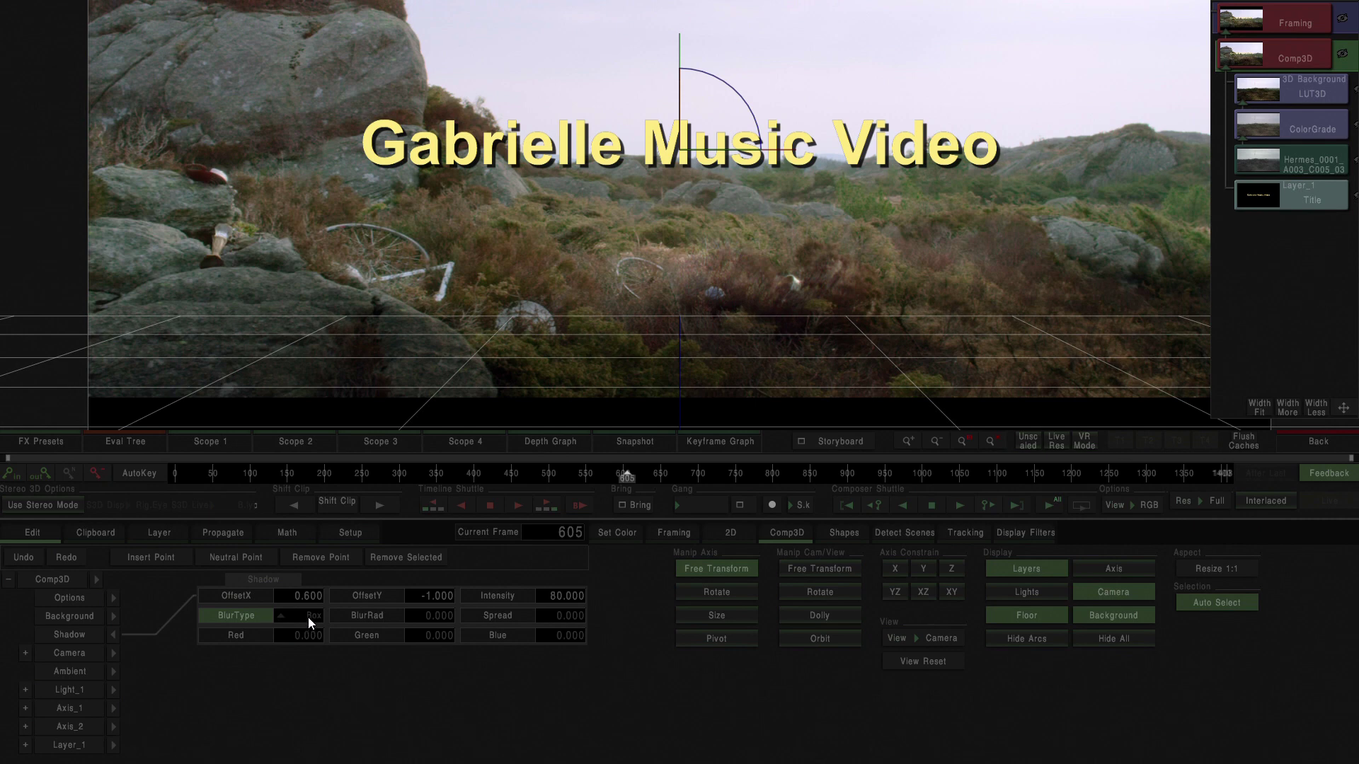
left_click(308, 618)
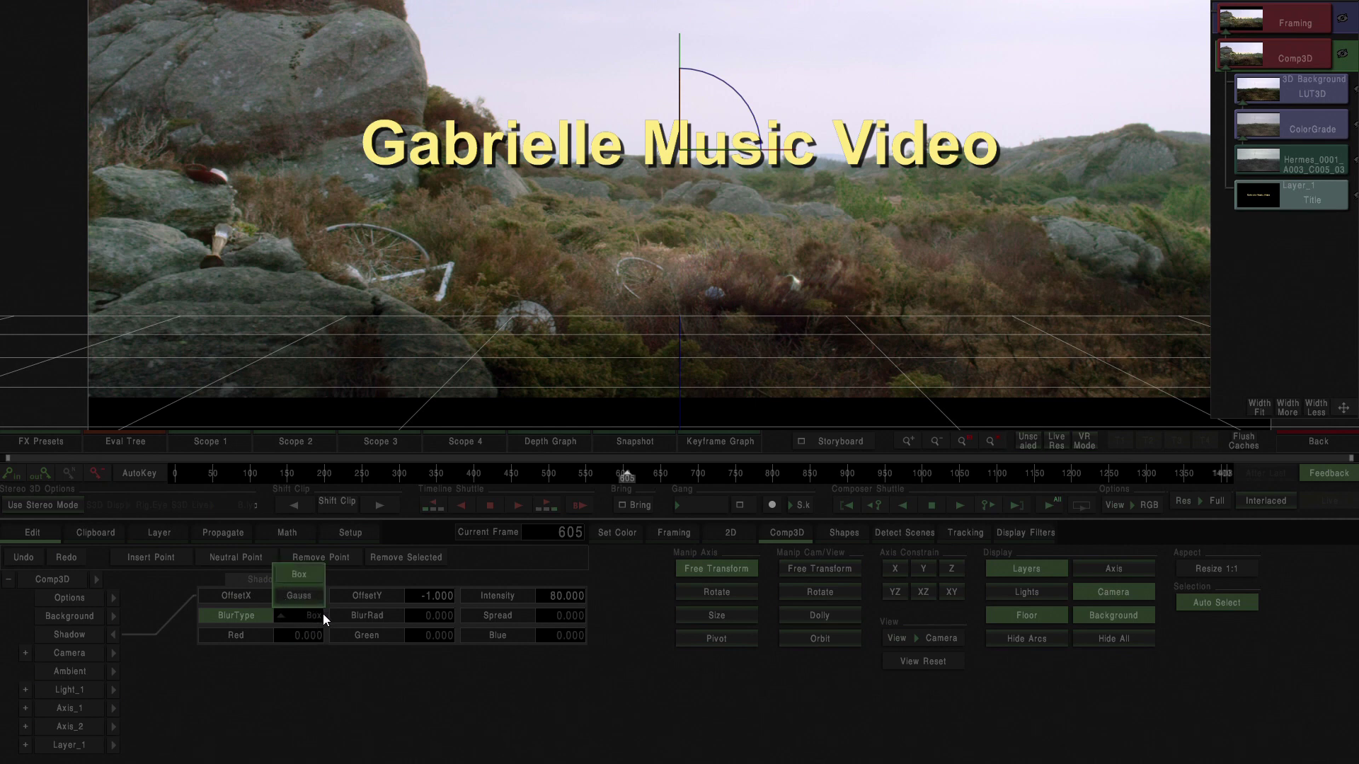
left_click(316, 617)
mouse_move(430, 616)
left_mouse_down()
mouse_move(427, 601)
mouse_move(441, 623)
left_mouse_up()
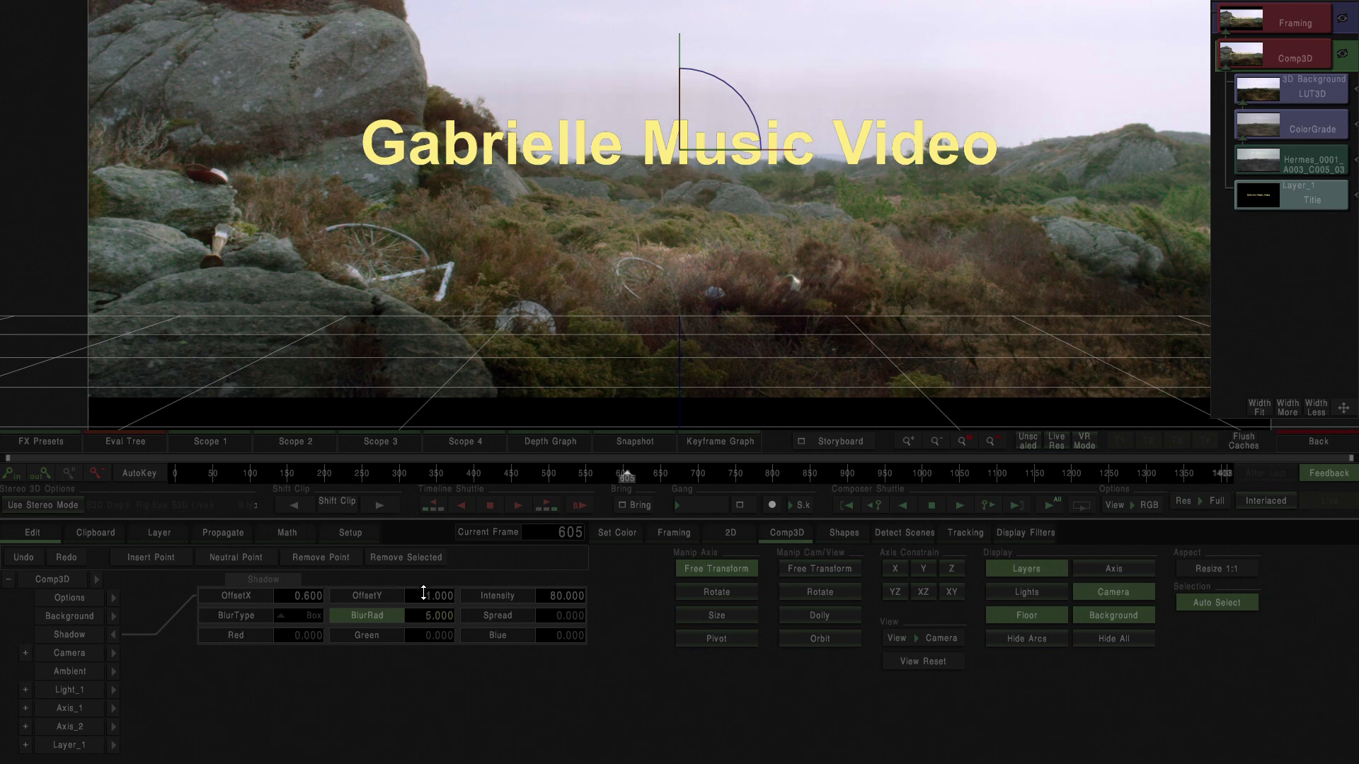
left_click(385, 613)
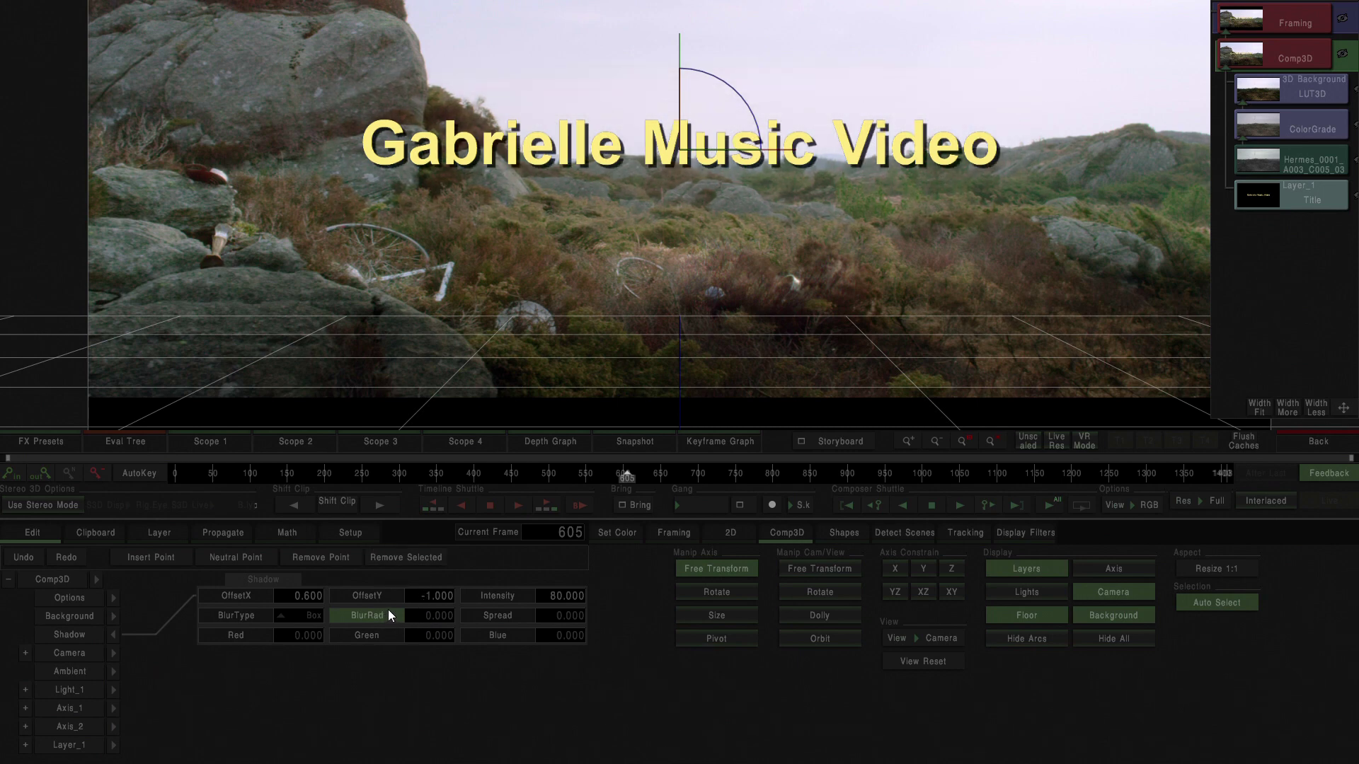
Scrub through the shot to frame 1213 to check the title and shadow over the footage
left_click_drag(232, 470, 616, 477)
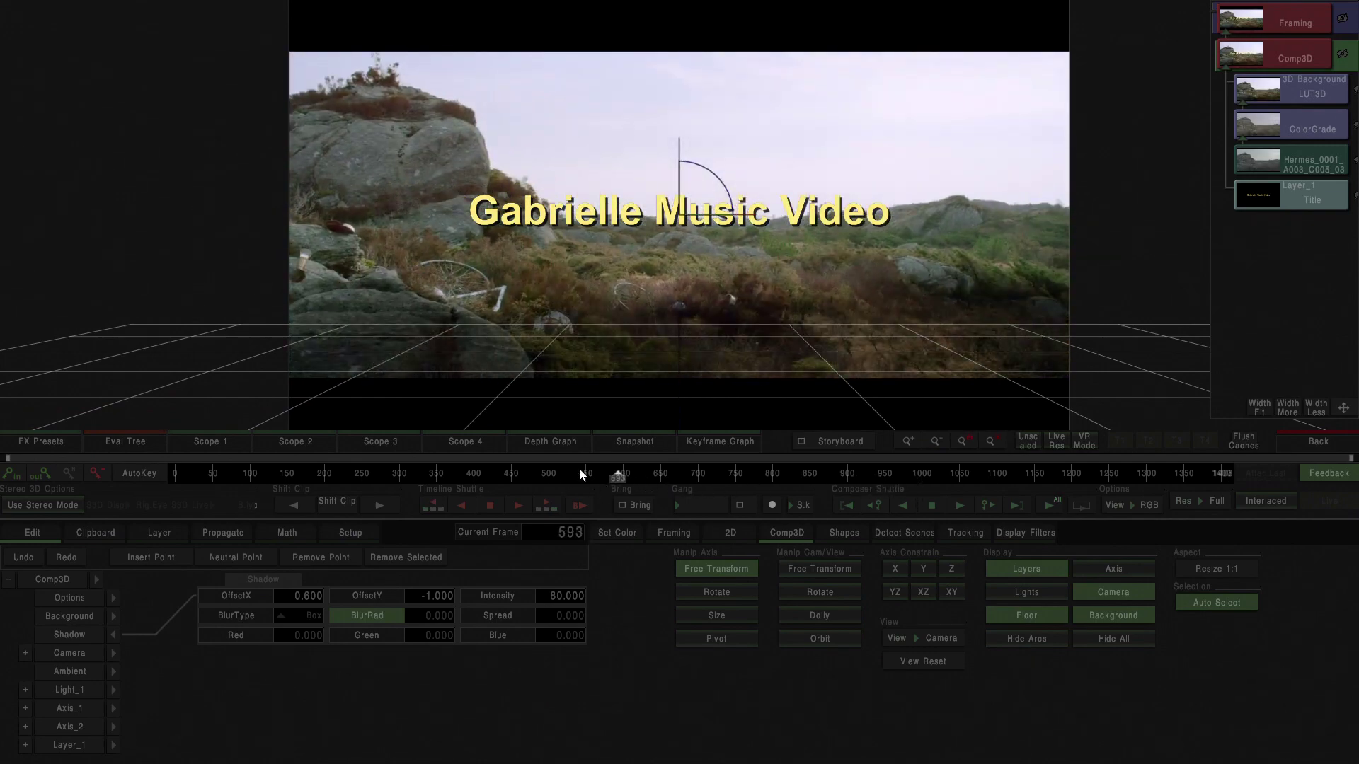
left_click_drag(421, 481, 1080, 508)
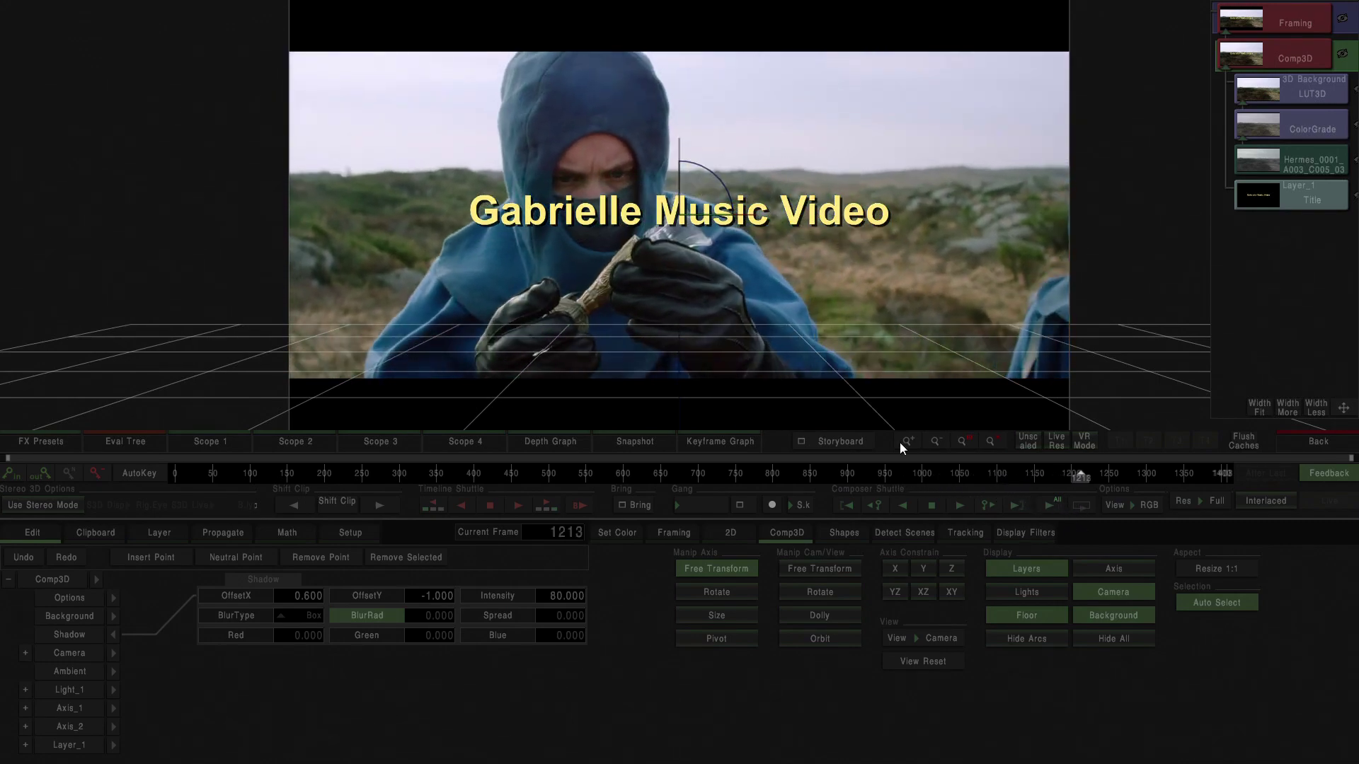